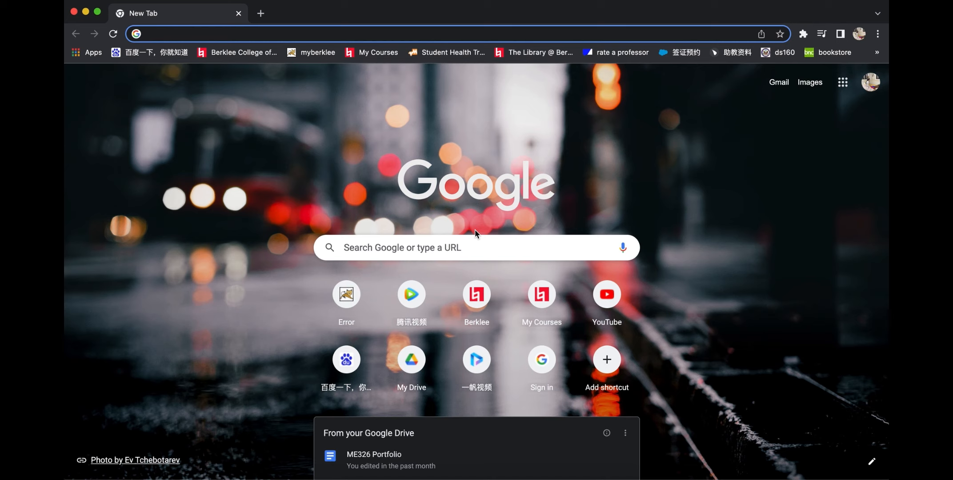
Step: Open the Soundtrap website through a Google search for soundtrap.com and log in with Google
{"action": "type", "text": "soundtrap.com"}
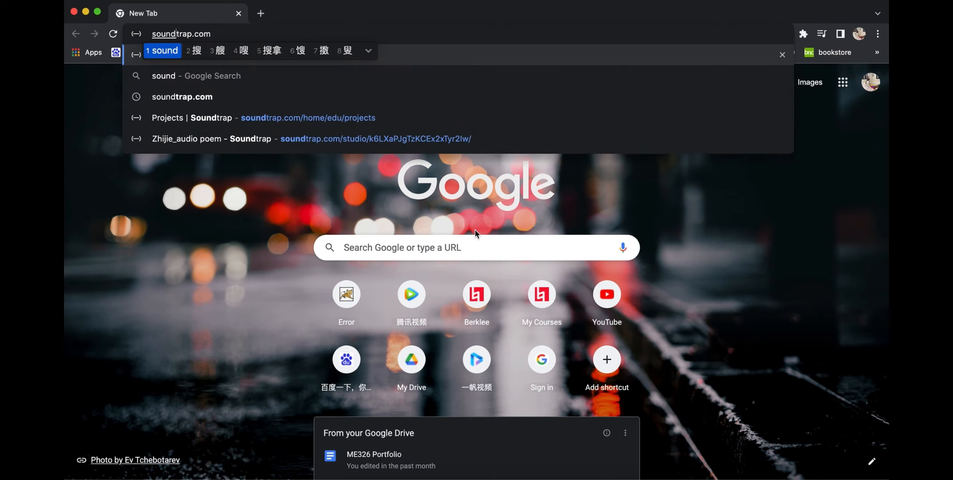
{"action": "key", "text": "Return"}
{"action": "type", "text": "com"}
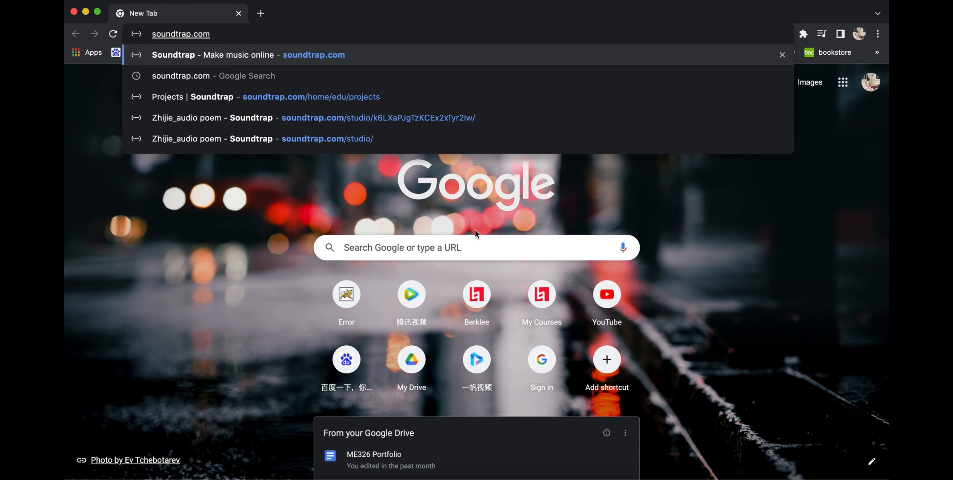
{"action": "left_click", "coordinate": [283, 76]}
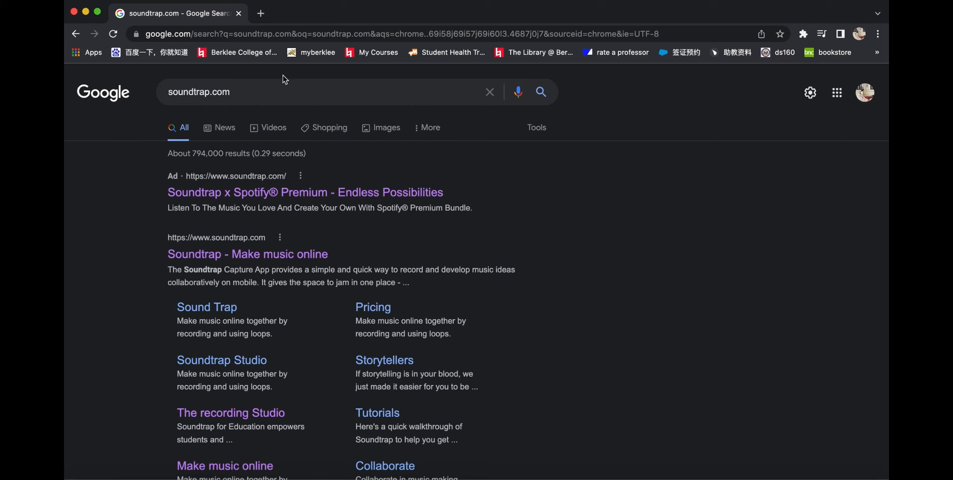
{"action": "left_click", "coordinate": [328, 195]}
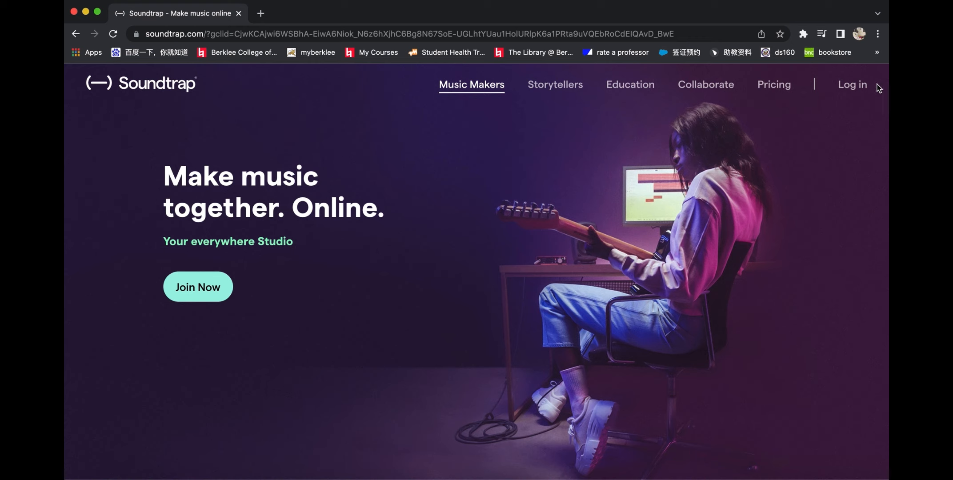
{"action": "left_click", "coordinate": [852, 84]}
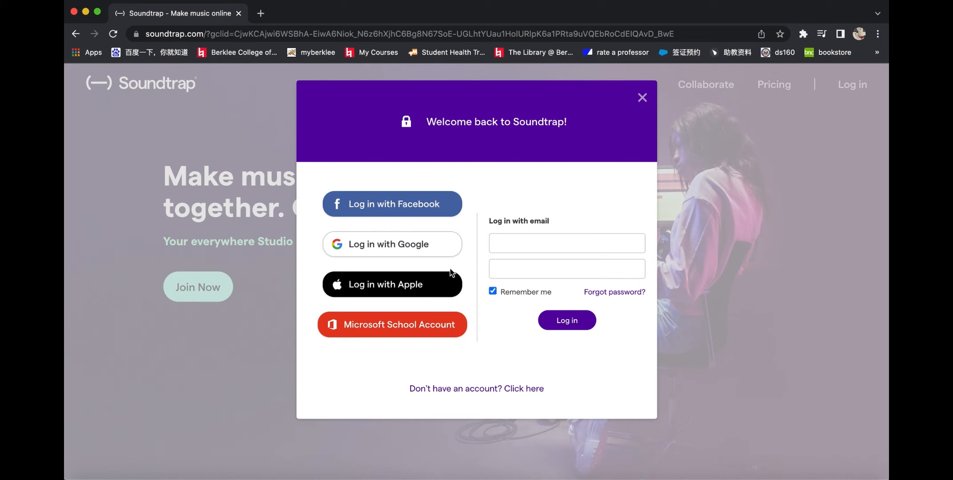
{"action": "left_click", "coordinate": [367, 243]}
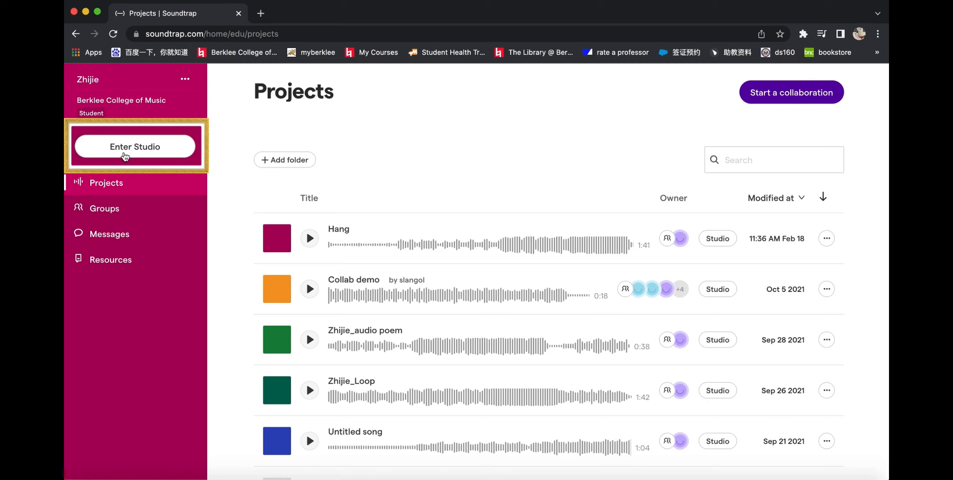
Step: Enter the studio, discard the unsaved changes of the last project, and start a new Music project
{"action": "left_click", "coordinate": [138, 148]}
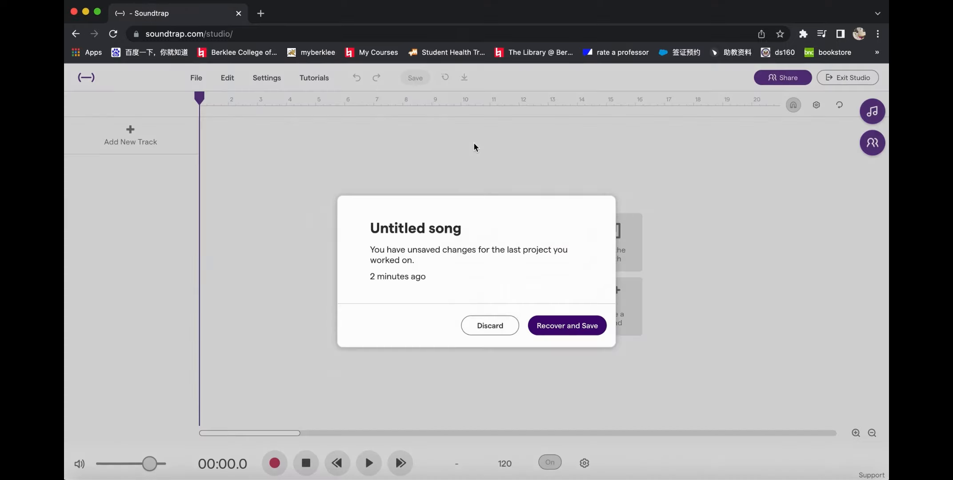
{"action": "left_click", "coordinate": [494, 327]}
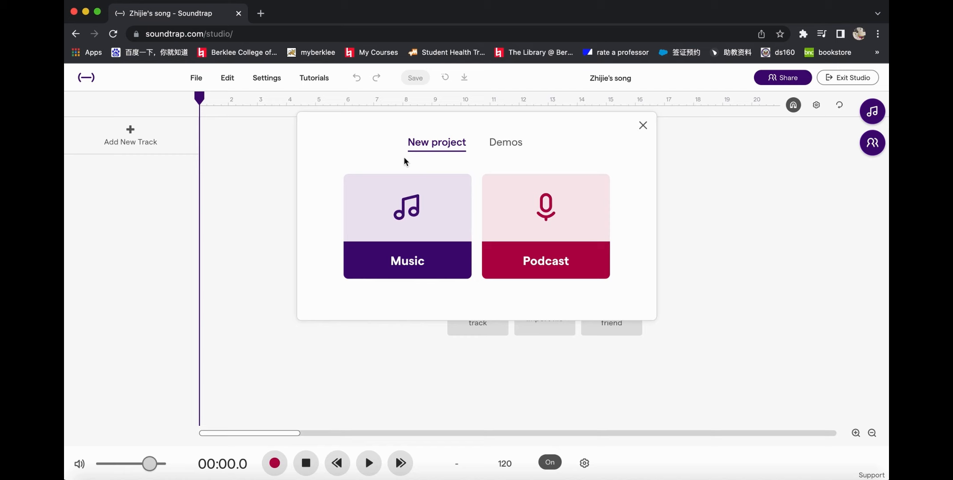
{"action": "left_click", "coordinate": [412, 214]}
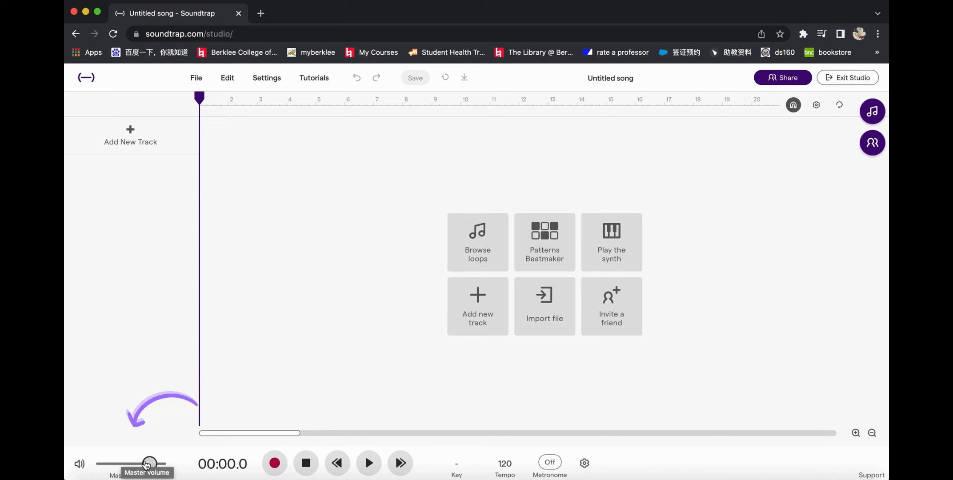
Step: Lower the project's master volume slightly
{"action": "mouse_move", "coordinate": [146, 464]}
{"action": "left_mouse_down"}
{"action": "mouse_move", "coordinate": [126, 465]}
{"action": "mouse_move", "coordinate": [163, 464]}
{"action": "mouse_move", "coordinate": [112, 467]}
{"action": "mouse_move", "coordinate": [128, 467]}
{"action": "left_mouse_up"}
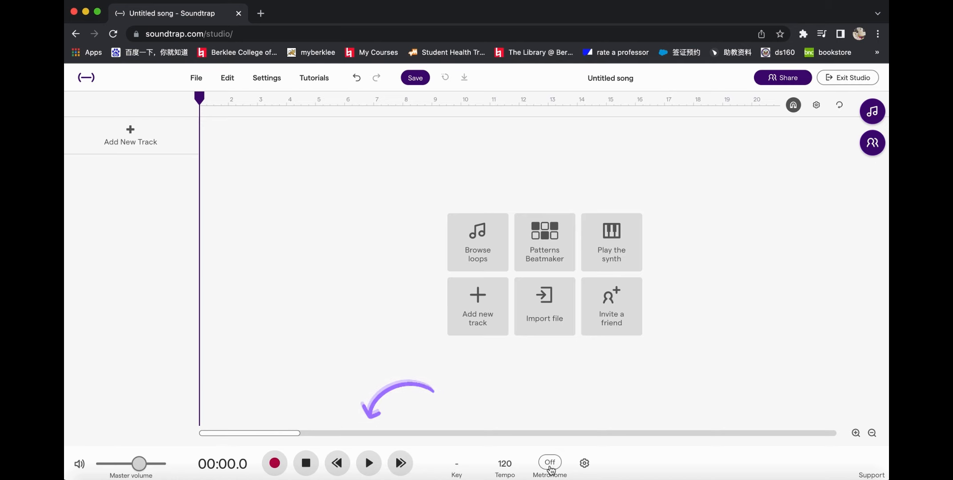
Step: Examine the list of major and minor project keys and try out the metronome, including its sound, volume and count-in options
{"action": "left_click", "coordinate": [460, 470]}
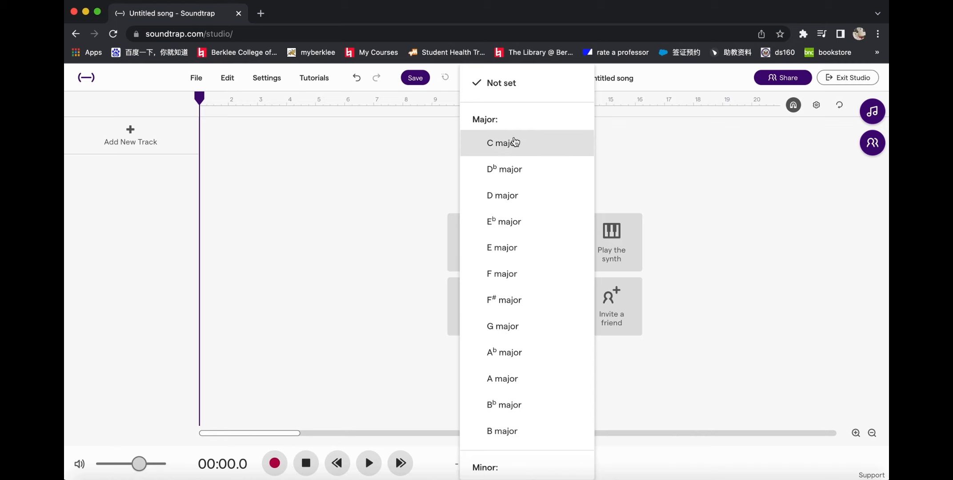
{"action": "scroll", "coordinate": [521, 260], "scroll_direction": "down", "scroll_amount": 5}
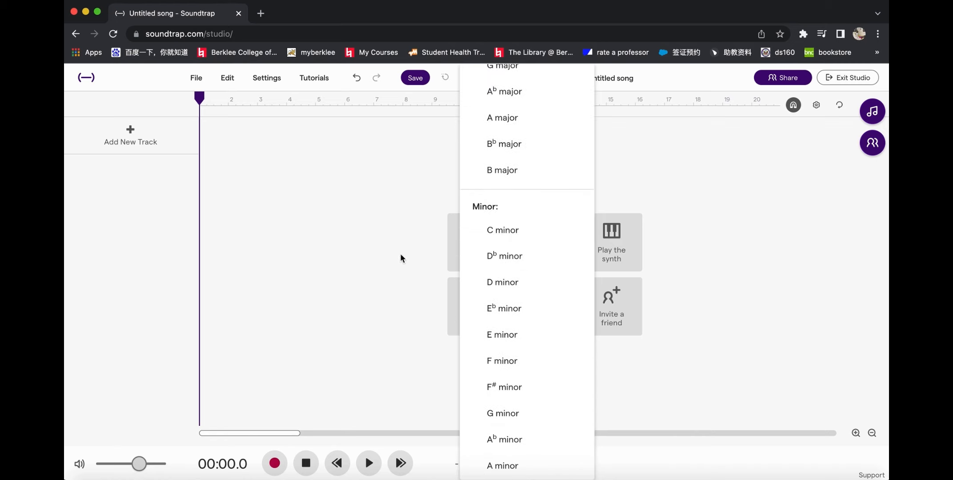
{"action": "left_click", "coordinate": [364, 258]}
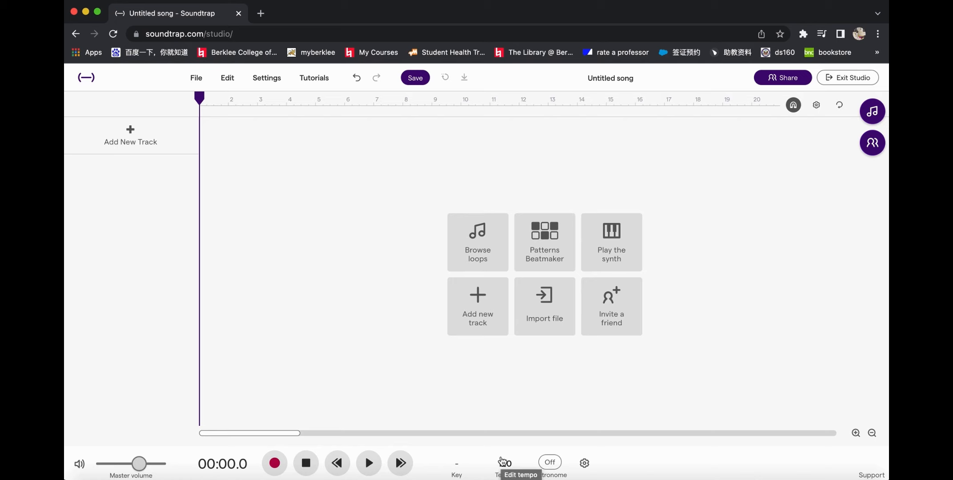
{"action": "left_click", "coordinate": [552, 464]}
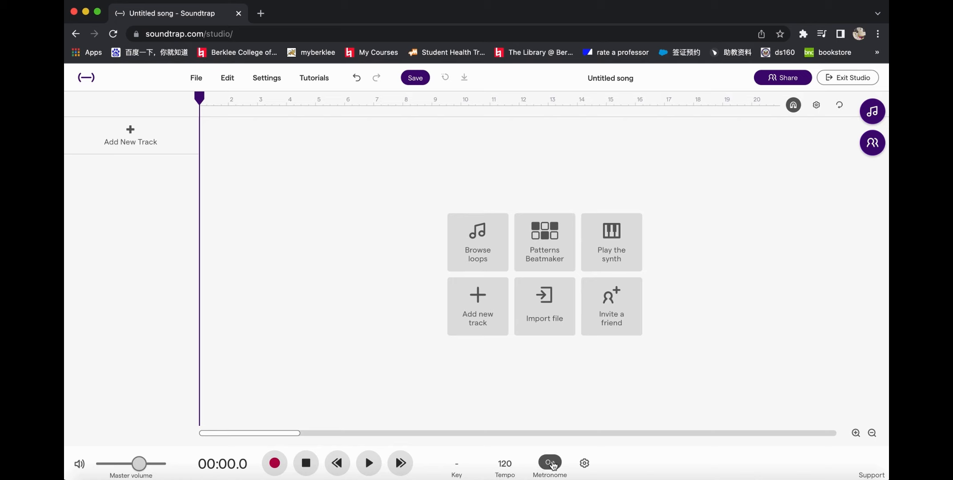
{"action": "left_click", "coordinate": [553, 465]}
{"action": "left_click", "coordinate": [586, 464]}
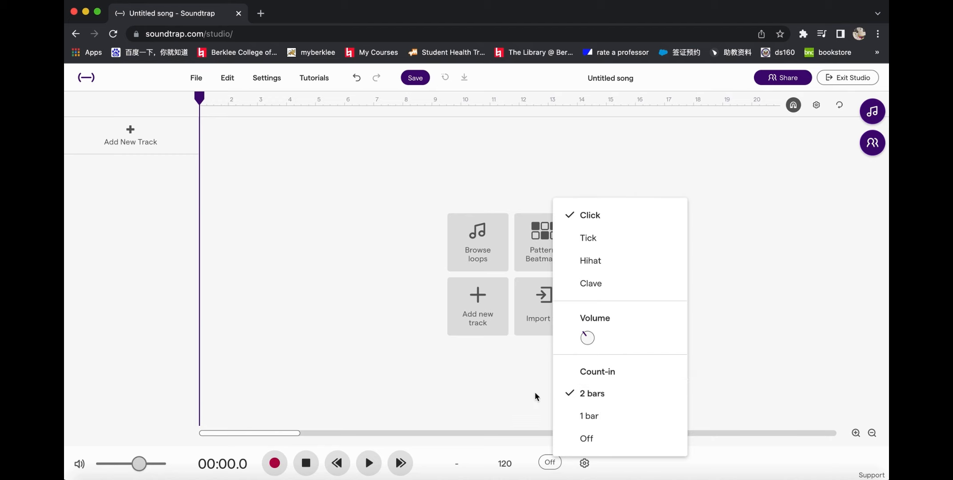
{"action": "left_click", "coordinate": [622, 467]}
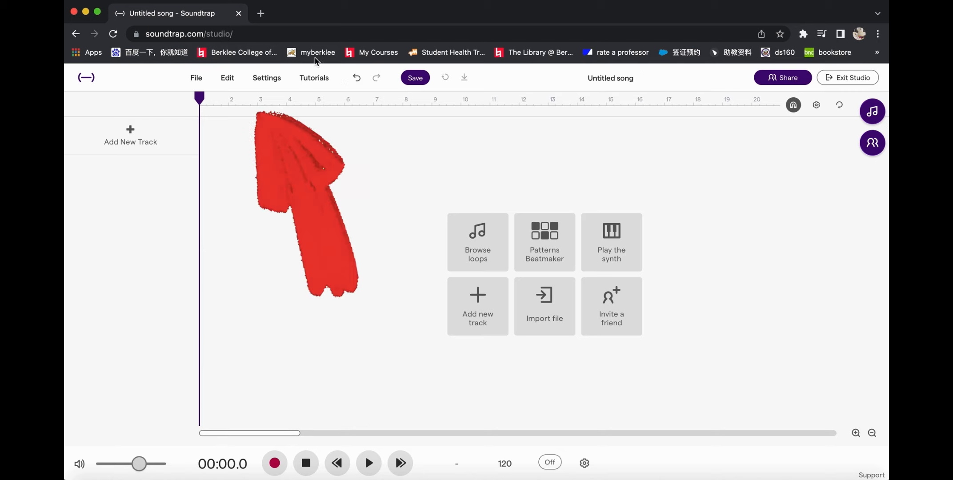
Step: Examine the studio's available file, editing, settings and tutorial commands
{"action": "left_click", "coordinate": [198, 78]}
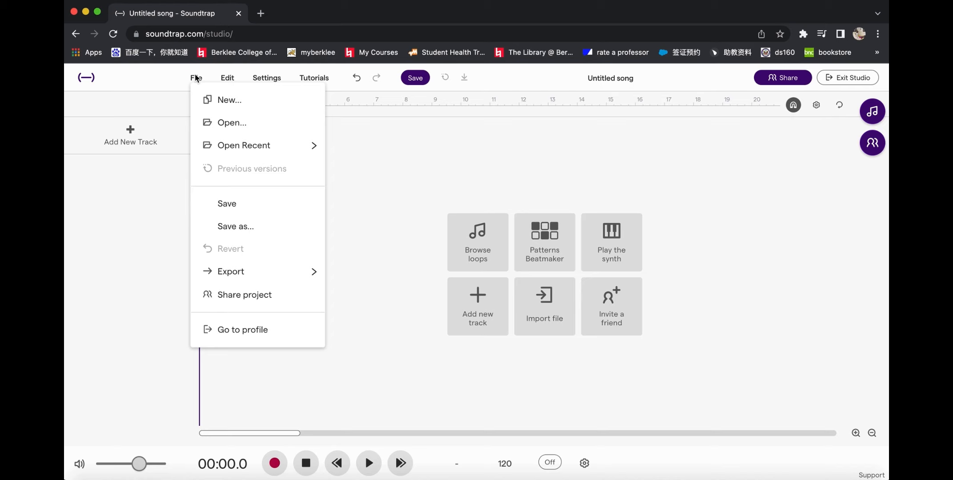
{"action": "left_click", "coordinate": [224, 78]}
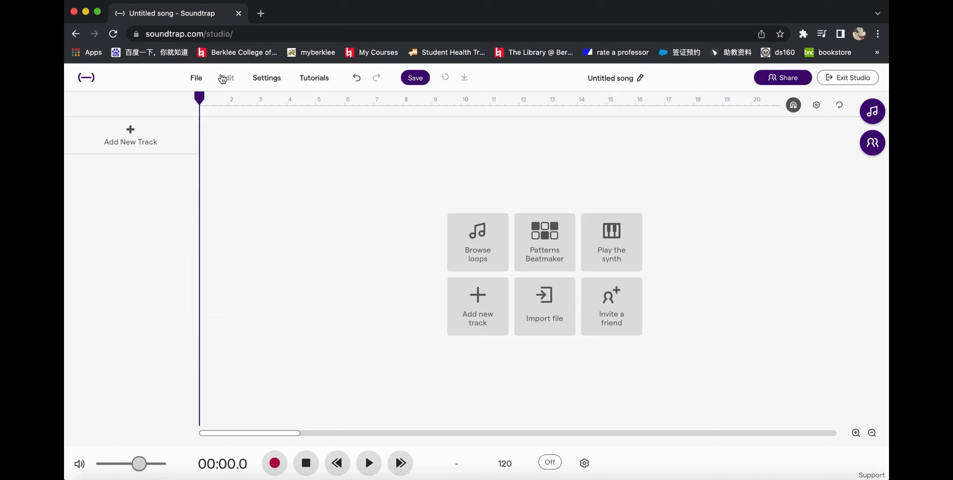
{"action": "left_click", "coordinate": [223, 78]}
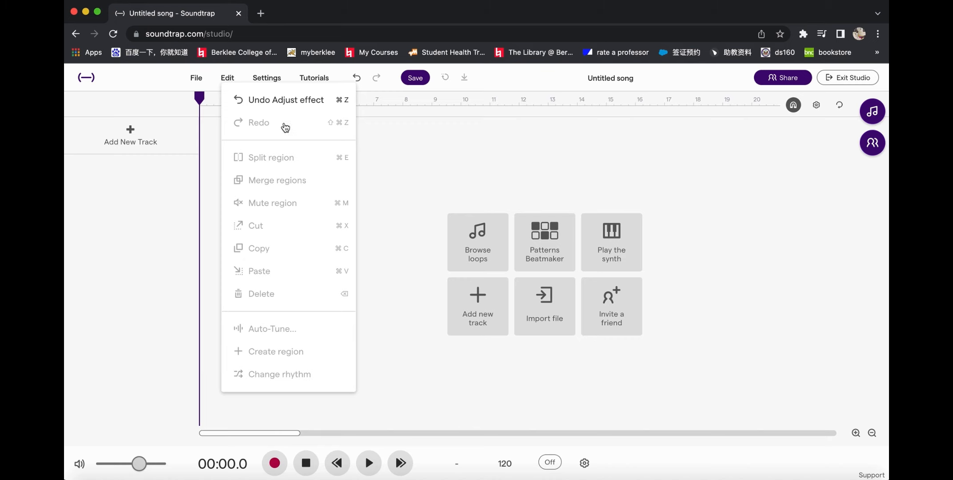
{"action": "left_click", "coordinate": [265, 77]}
{"action": "left_click", "coordinate": [270, 78]}
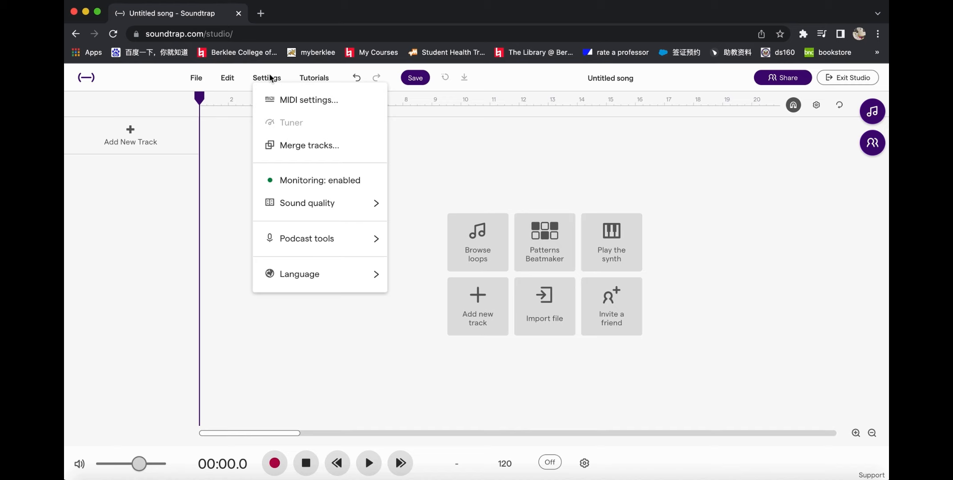
{"action": "left_click", "coordinate": [315, 78]}
{"action": "left_click", "coordinate": [319, 79]}
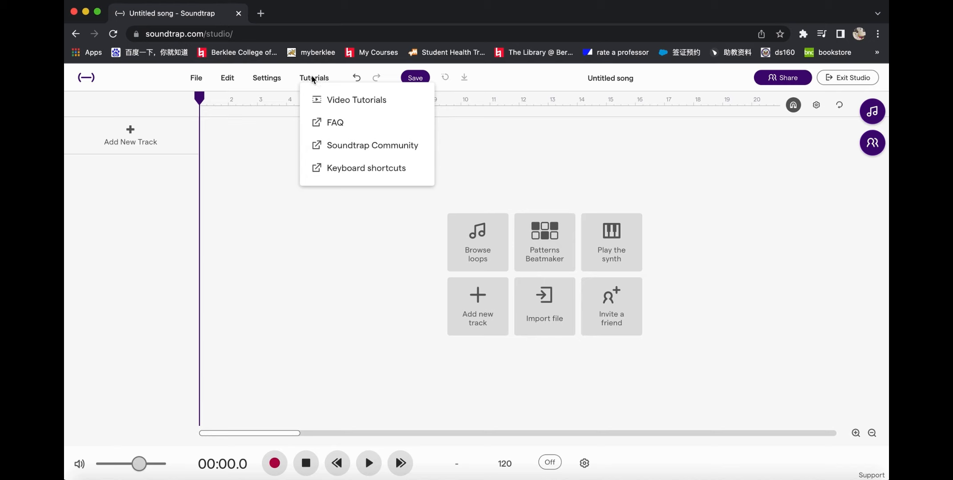
{"action": "left_click", "coordinate": [313, 79]}
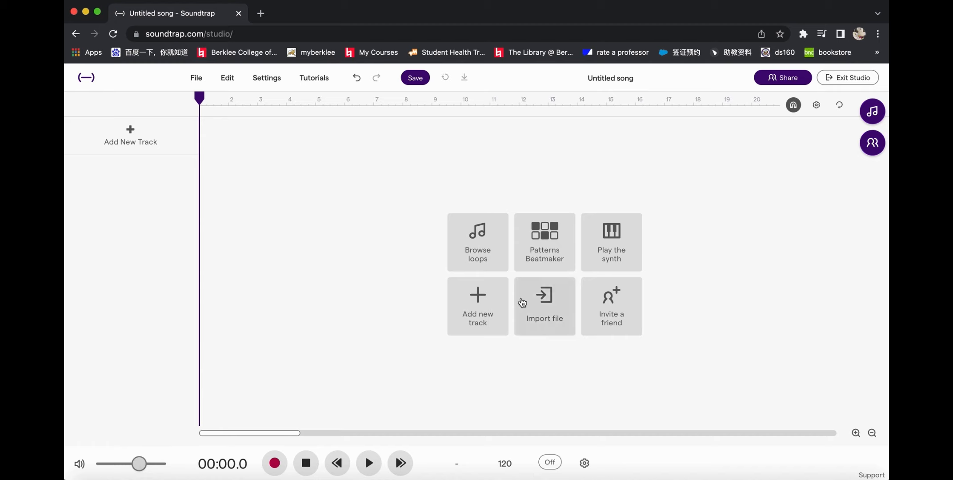
Step: Open the loop library and browse the Originals loops
{"action": "left_click", "coordinate": [479, 245]}
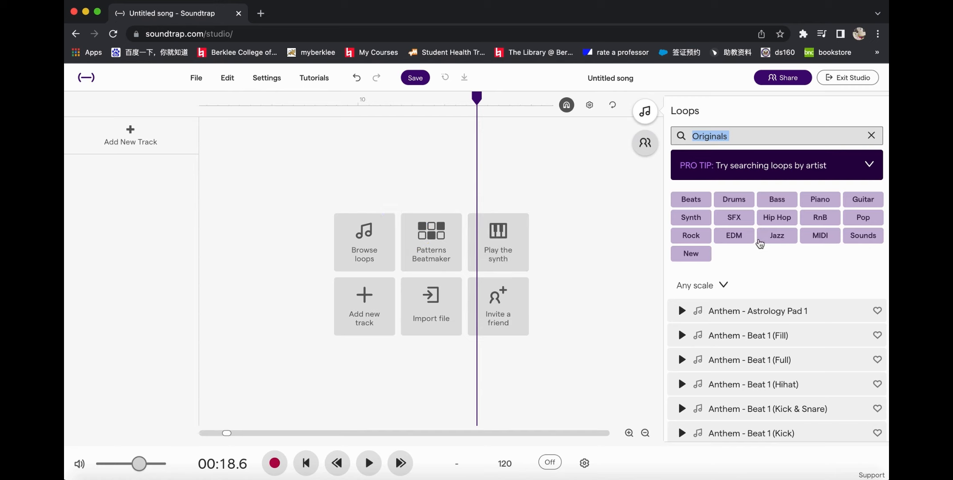
{"action": "scroll", "coordinate": [773, 345], "scroll_direction": "down", "scroll_amount": 10}
{"action": "scroll", "coordinate": [775, 346], "scroll_direction": "up", "scroll_amount": 10}
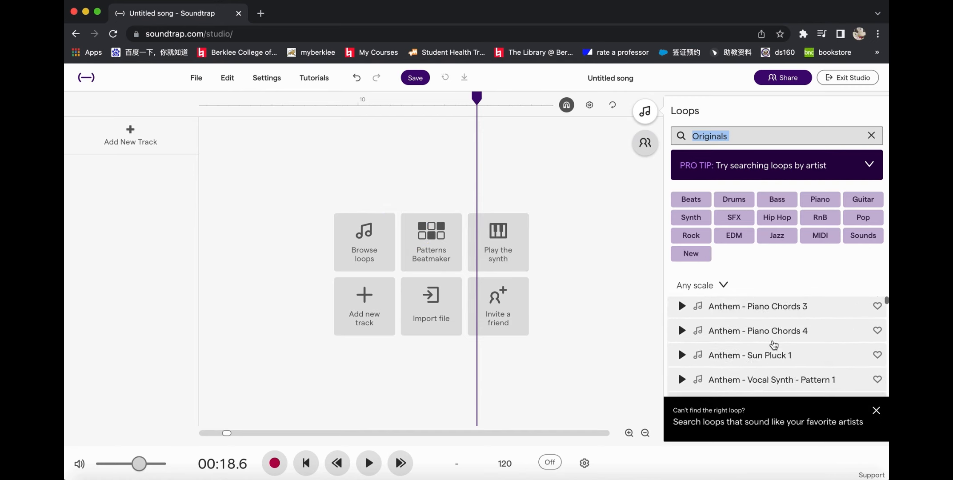
{"action": "scroll", "coordinate": [773, 345], "scroll_direction": "down", "scroll_amount": 7}
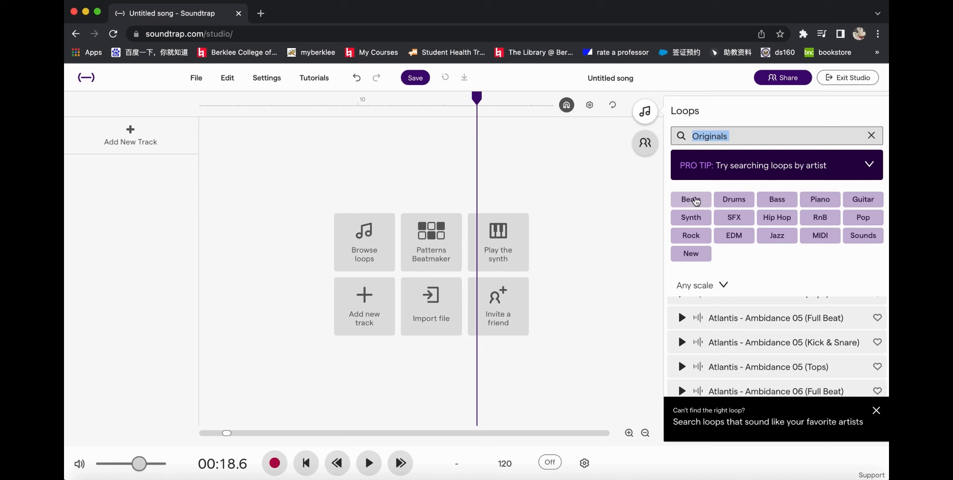
Step: Filter the loops by Beats, SFX and Hip Hop together, and clear all the filter terms
{"action": "left_click", "coordinate": [694, 201]}
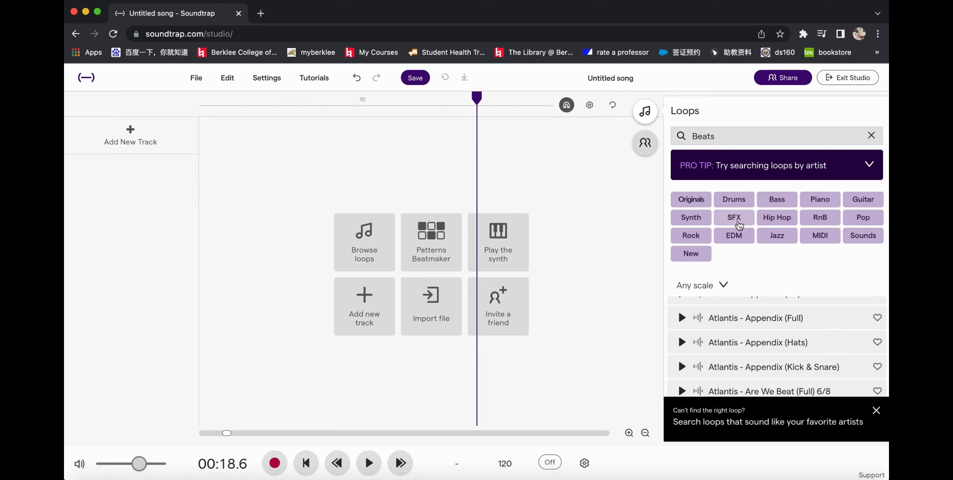
{"action": "left_click", "coordinate": [734, 218]}
{"action": "left_click", "coordinate": [784, 203]}
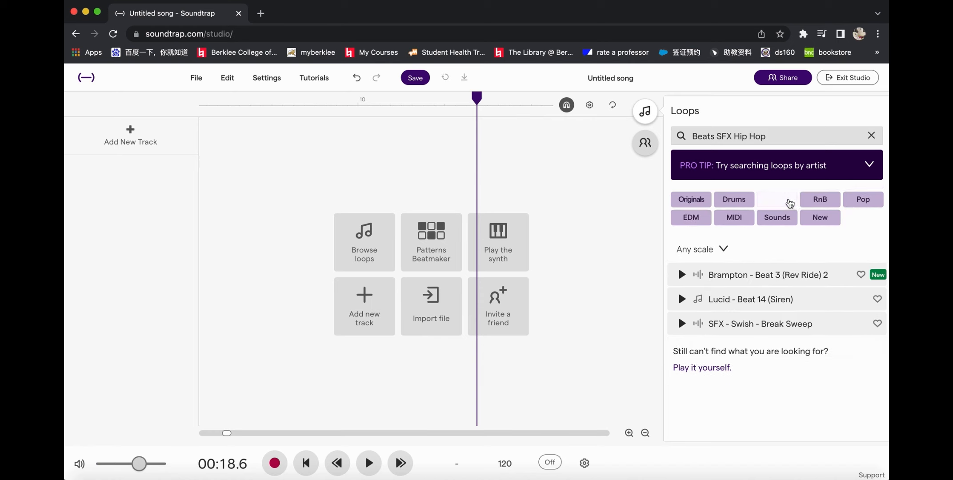
{"action": "left_click", "coordinate": [870, 140]}
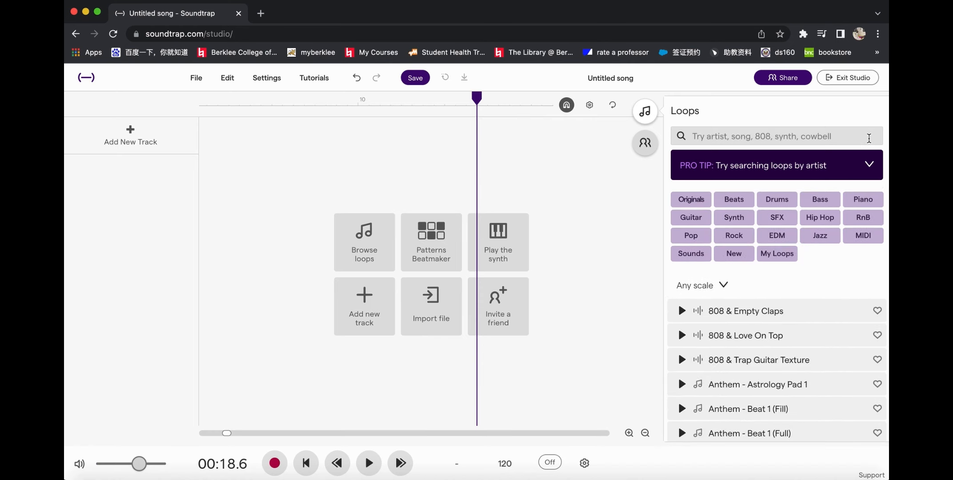
Step: Search the loop library for "piano"
{"action": "left_click", "coordinate": [769, 137]}
{"action": "type", "text": "piano"}
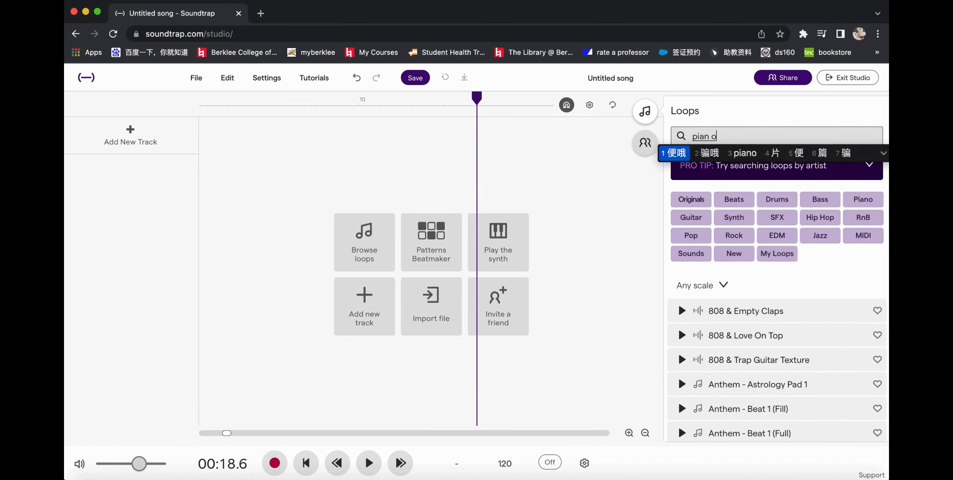
{"action": "key", "text": "Return"}
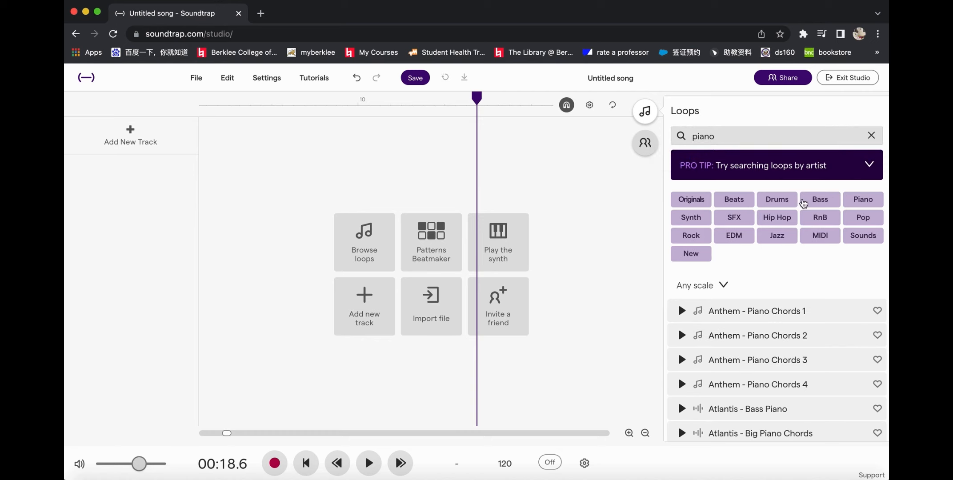
Step: Dismiss the favorite-artists search tip, browse the piano loops and preview "Car - Incredible Piano 02"
{"action": "scroll", "coordinate": [760, 373], "scroll_direction": "down", "scroll_amount": 10}
{"action": "scroll", "coordinate": [760, 375], "scroll_direction": "down", "scroll_amount": 2}
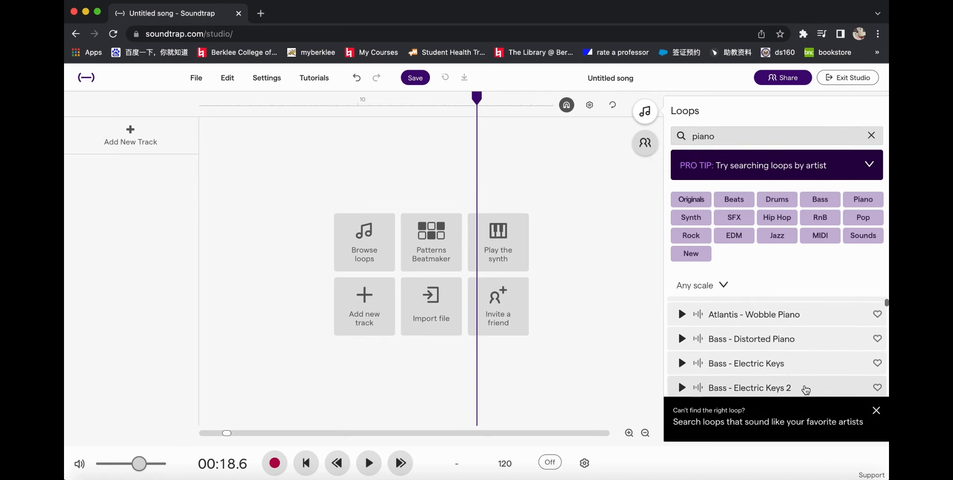
{"action": "left_click", "coordinate": [876, 410]}
{"action": "scroll", "coordinate": [755, 382], "scroll_direction": "down", "scroll_amount": 10}
{"action": "scroll", "coordinate": [757, 382], "scroll_direction": "down", "scroll_amount": 5}
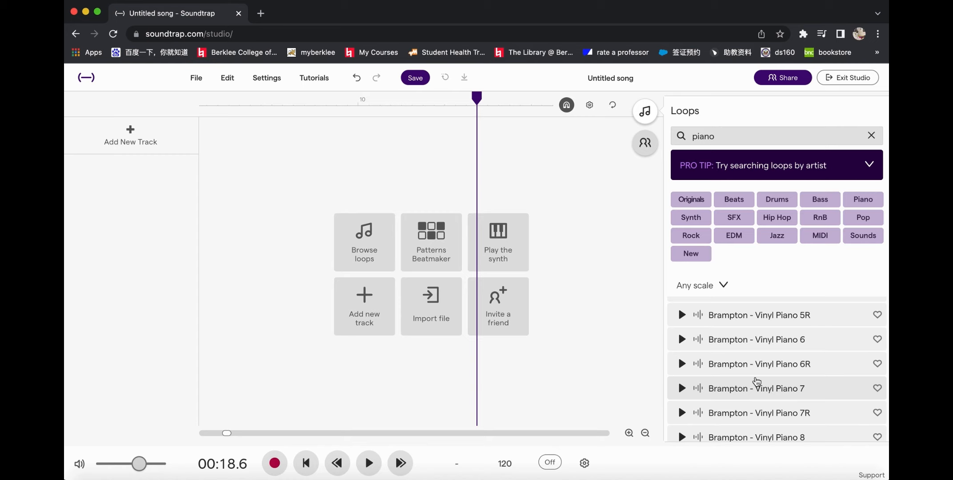
{"action": "scroll", "coordinate": [757, 381], "scroll_direction": "down", "scroll_amount": 15}
{"action": "scroll", "coordinate": [757, 381], "scroll_direction": "down", "scroll_amount": 8}
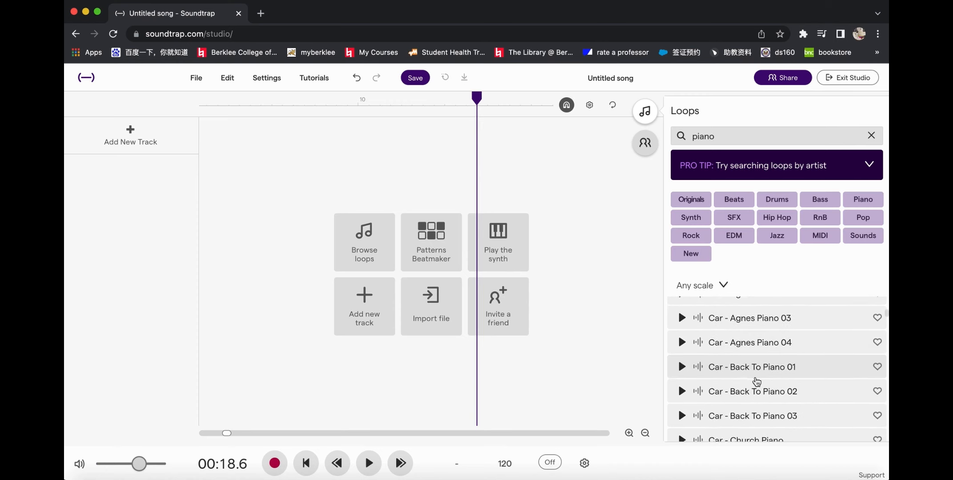
{"action": "scroll", "coordinate": [757, 381], "scroll_direction": "down", "scroll_amount": 10}
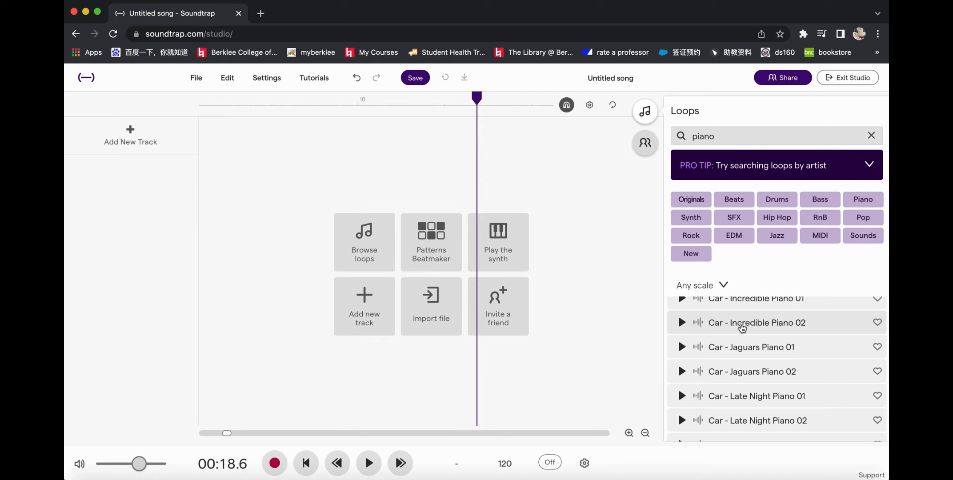
{"action": "left_click", "coordinate": [742, 328]}
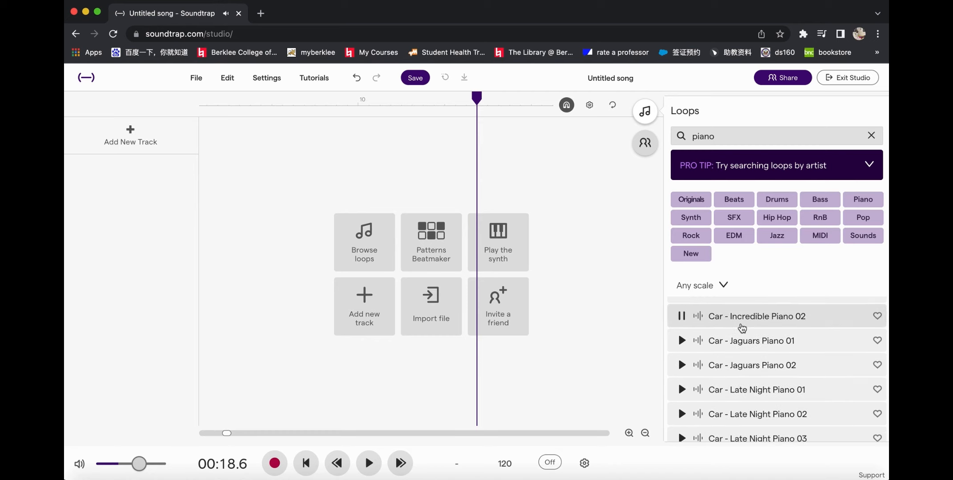
Step: Add the loop "Car - Incredible Piano 02" to the song as a track and stop the loop preview
{"action": "key", "text": "XF86AudioRaiseVolume"}
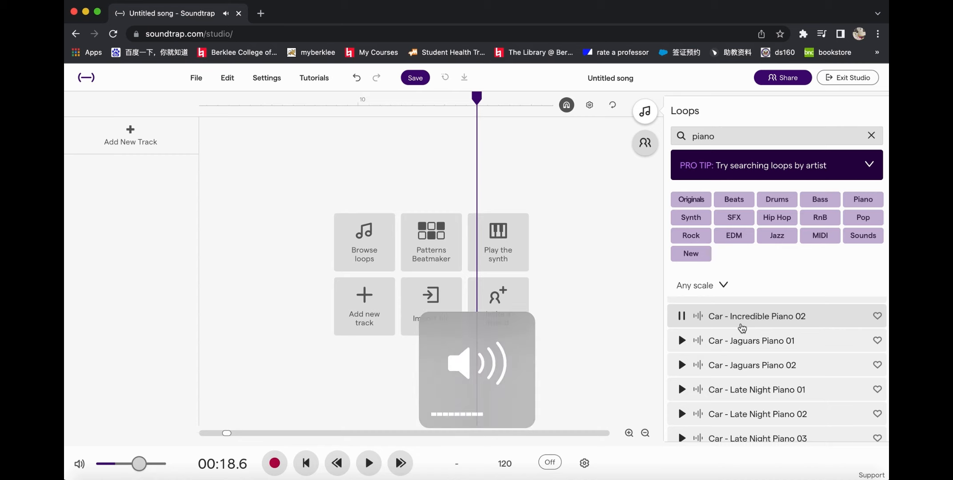
{"action": "left_click", "coordinate": [682, 317]}
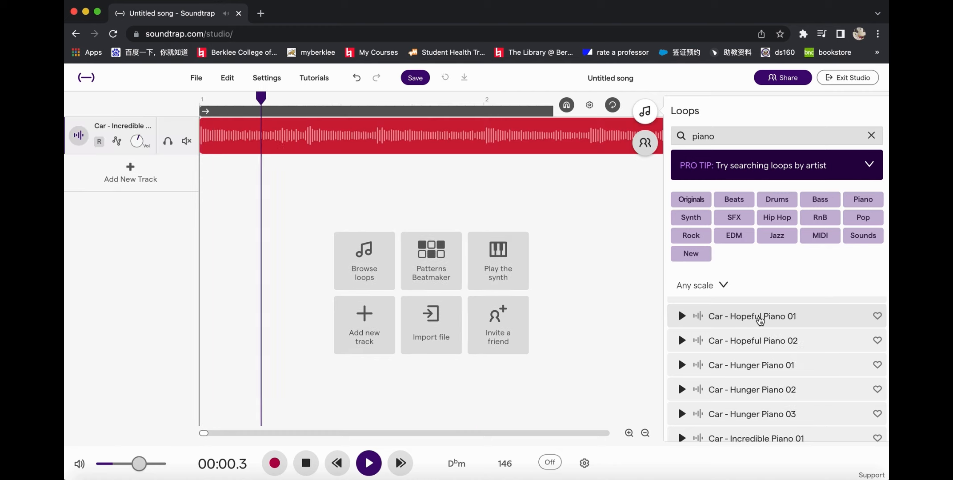
{"action": "left_click", "coordinate": [759, 319]}
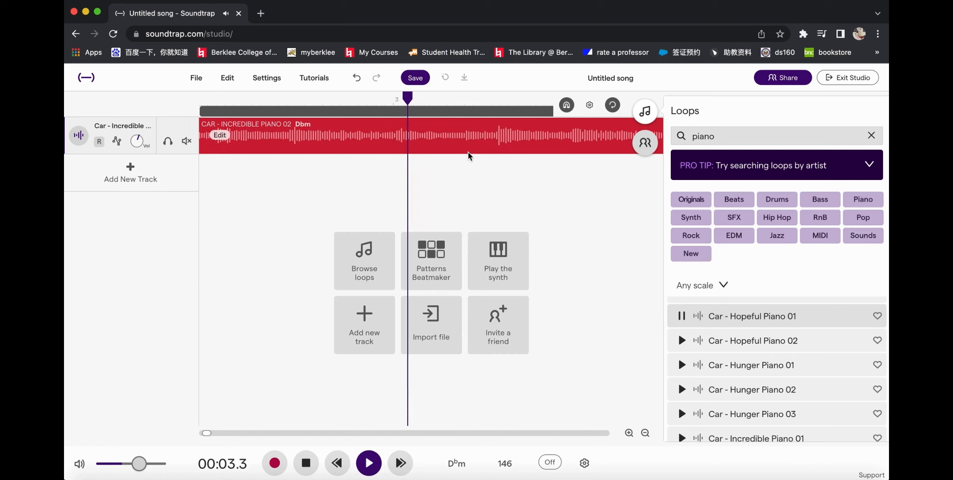
{"action": "left_click", "coordinate": [682, 316]}
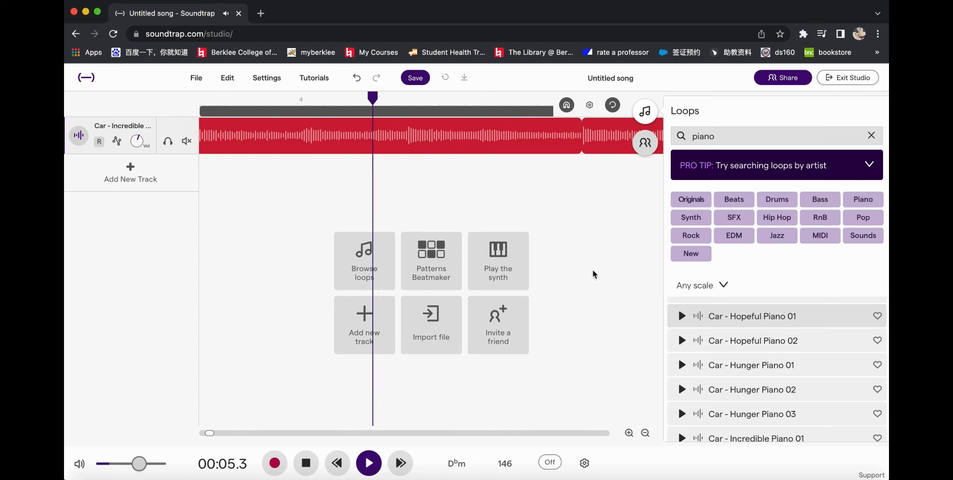
Step: Clear the loop search, close the loop library and stop the song's playback
{"action": "scroll", "coordinate": [511, 197], "scroll_direction": "down", "scroll_amount": 5}
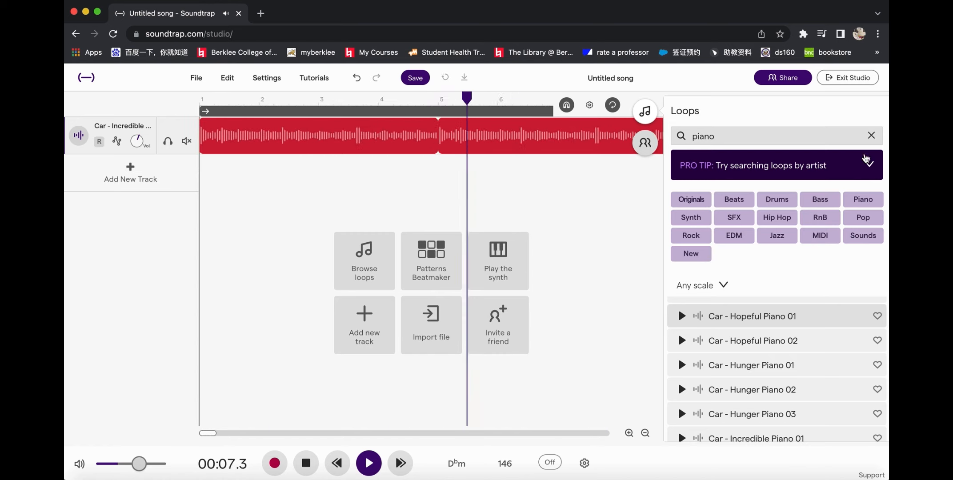
{"action": "left_click", "coordinate": [872, 136]}
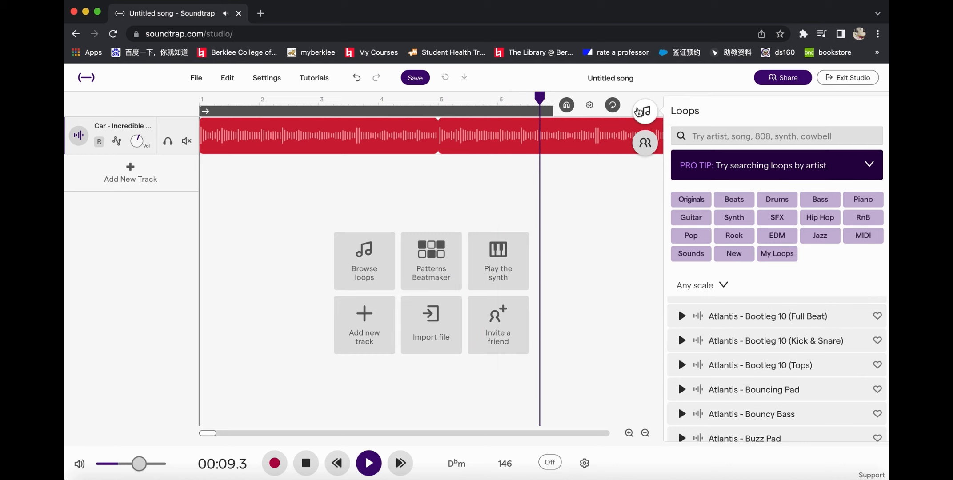
{"action": "left_click", "coordinate": [640, 112]}
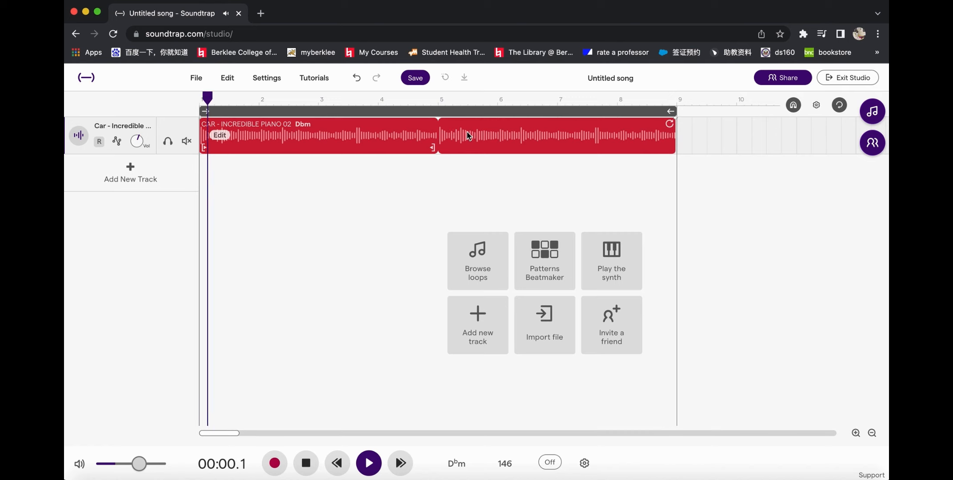
{"action": "key", "text": "space"}
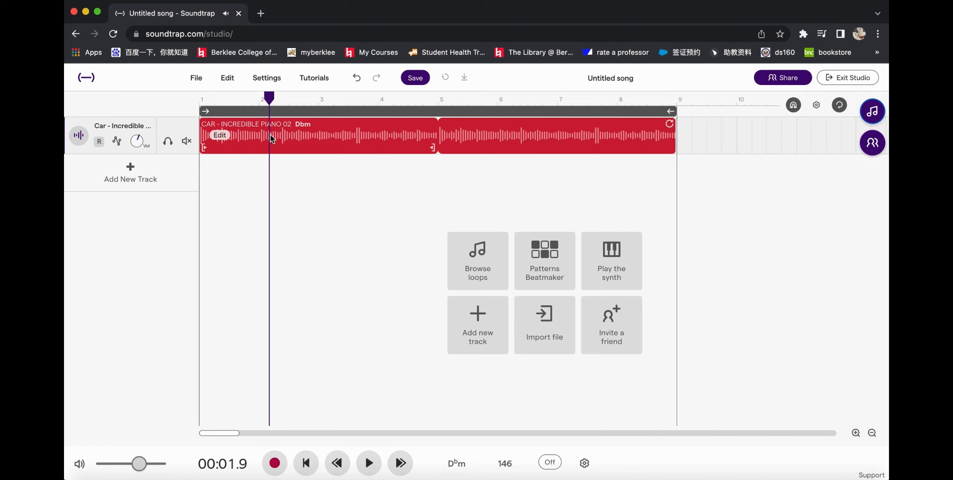
{"action": "scroll", "coordinate": [272, 137], "scroll_direction": "up", "scroll_amount": 5}
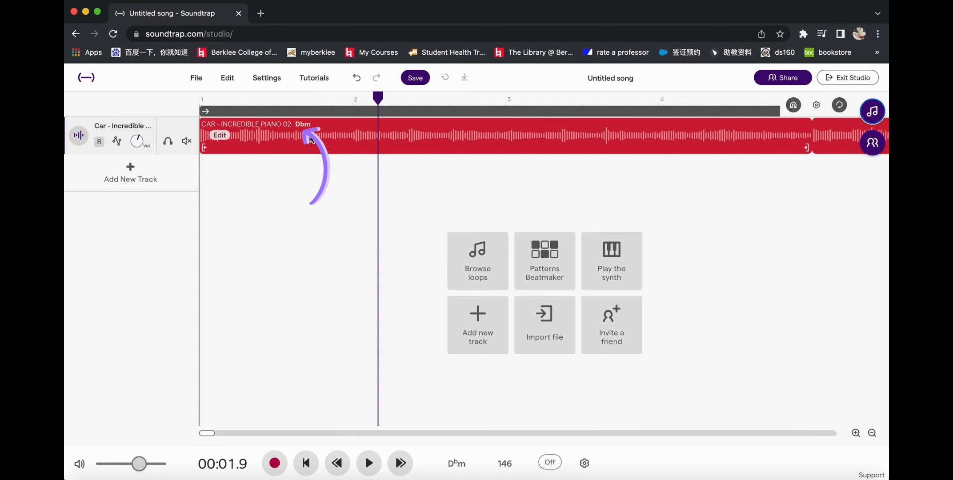
{"action": "scroll", "coordinate": [309, 137], "scroll_direction": "down", "scroll_amount": 5}
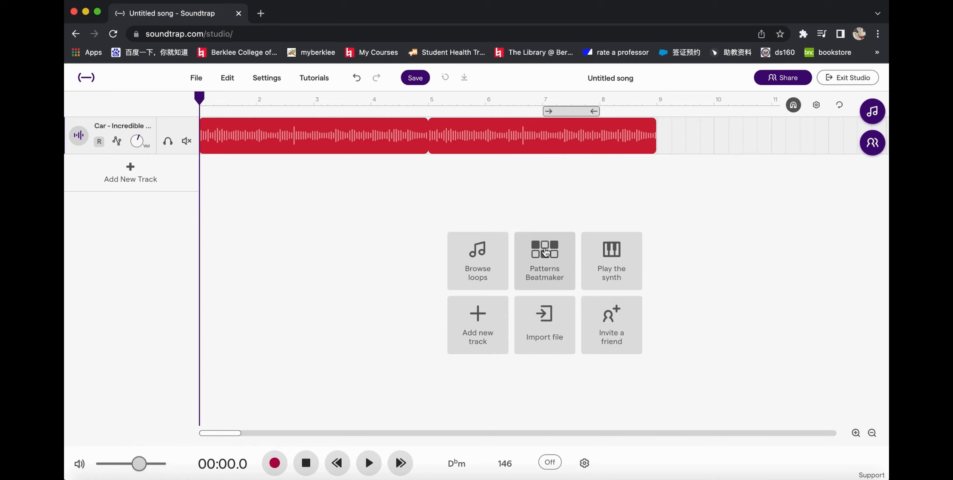
Step: Add a drum track with the Patterns Beatmaker
{"action": "left_click", "coordinate": [542, 270]}
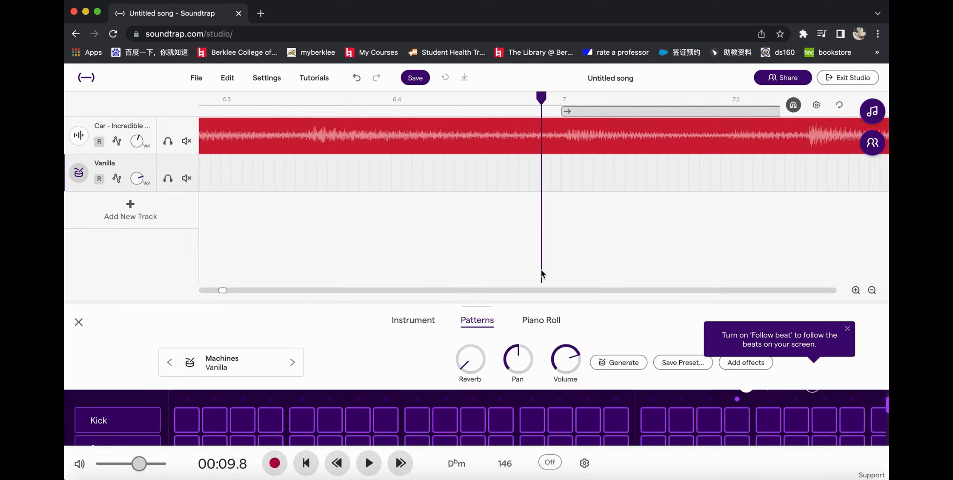
{"action": "scroll", "coordinate": [459, 231], "scroll_direction": "down", "scroll_amount": 3}
{"action": "scroll", "coordinate": [458, 235], "scroll_direction": "down", "scroll_amount": 5}
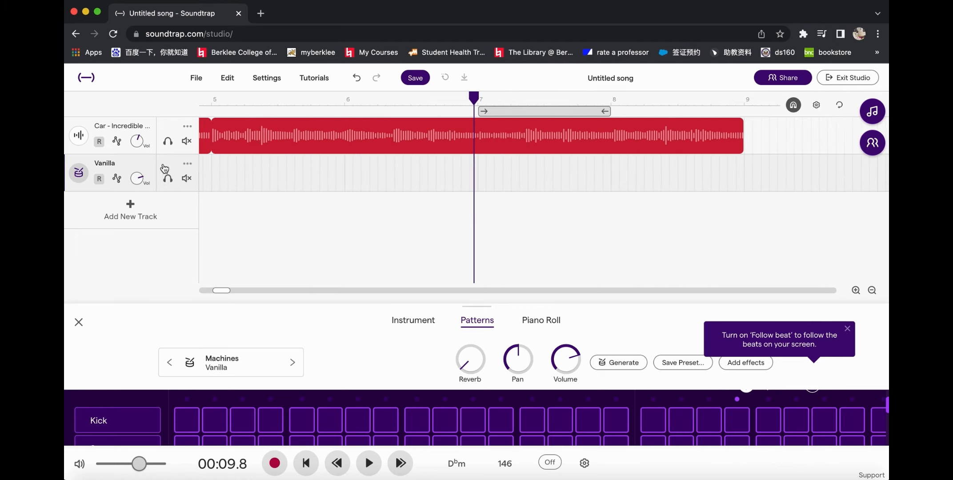
Step: Look through the instrument presets for drum machines, preview Vanilla and close the preset browser
{"action": "mouse_move", "coordinate": [326, 181]}
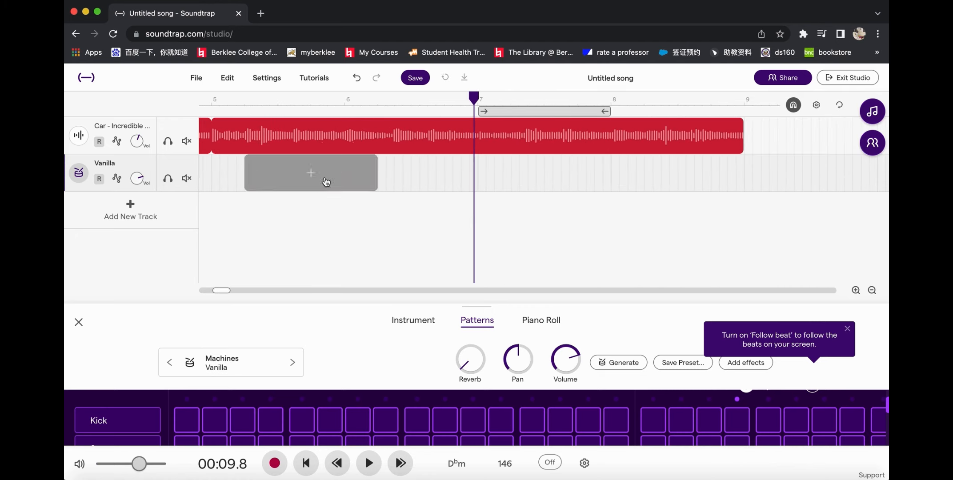
{"action": "left_click", "coordinate": [257, 363]}
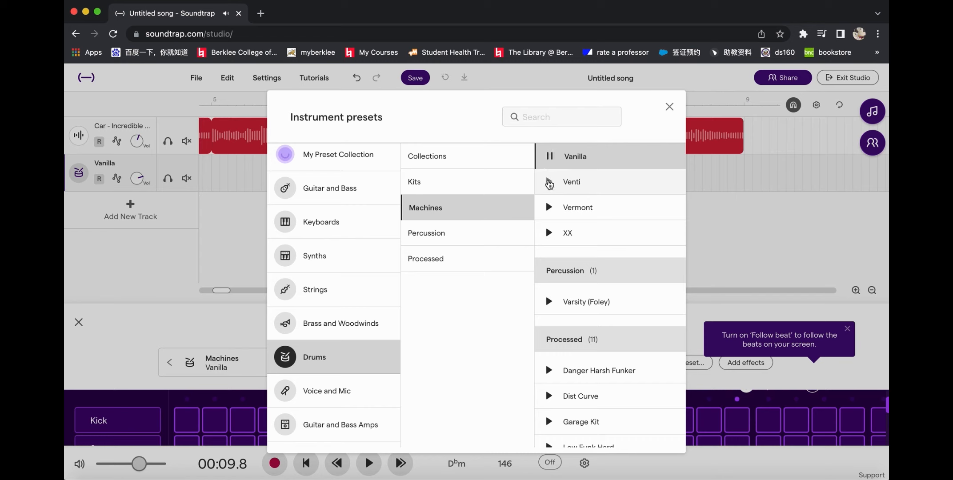
{"action": "left_click", "coordinate": [551, 157]}
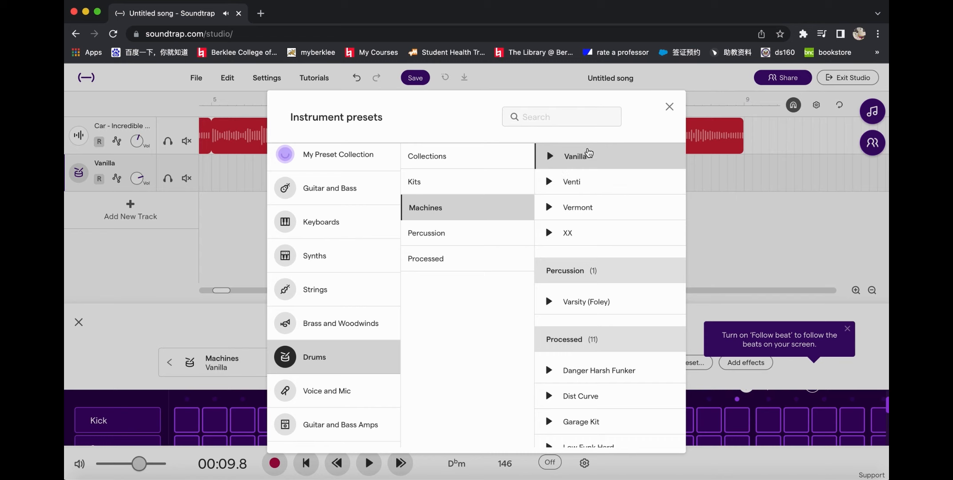
{"action": "left_click", "coordinate": [670, 107]}
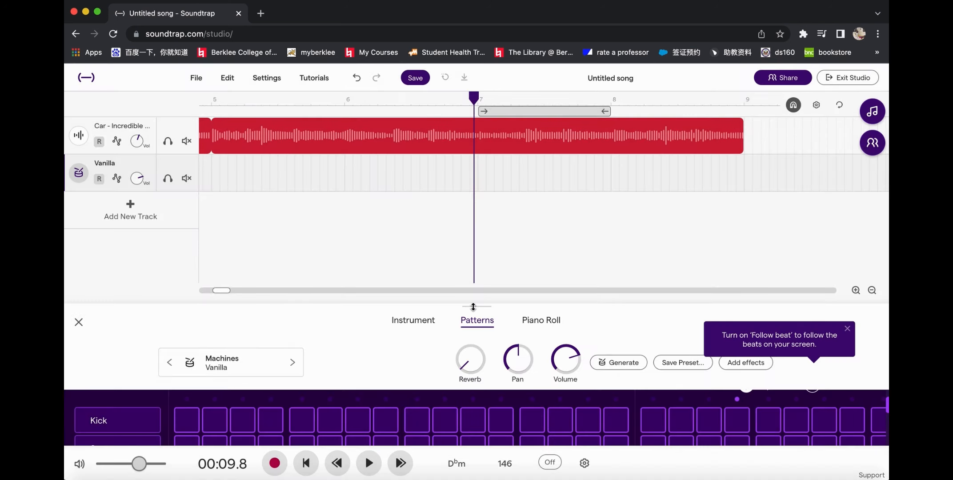
Step: Enlarge the pattern editor to show all drum rows and place the playhead at the start of bar 7
{"action": "left_click_drag", "start_coordinate": [473, 307], "coordinate": [473, 175]}
{"action": "scroll", "coordinate": [495, 403], "scroll_direction": "right", "scroll_amount": 3}
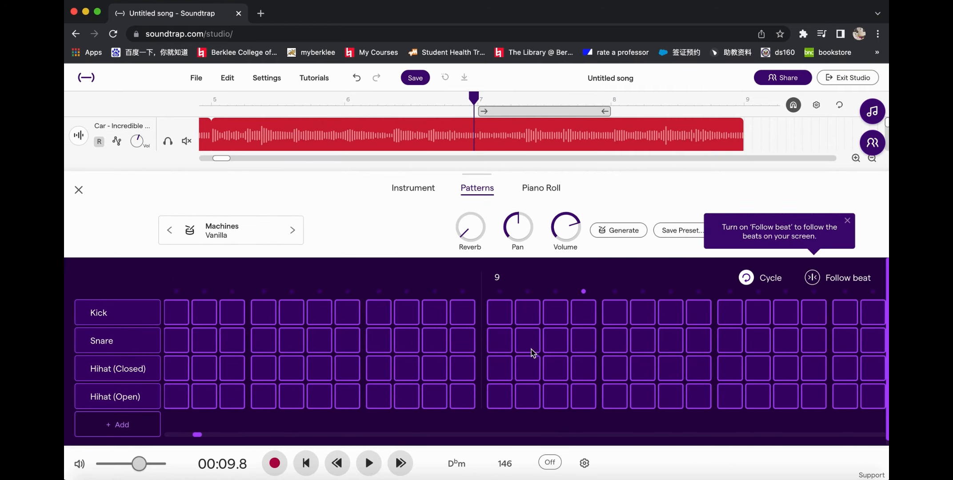
{"action": "scroll", "coordinate": [539, 329], "scroll_direction": "left", "scroll_amount": 5}
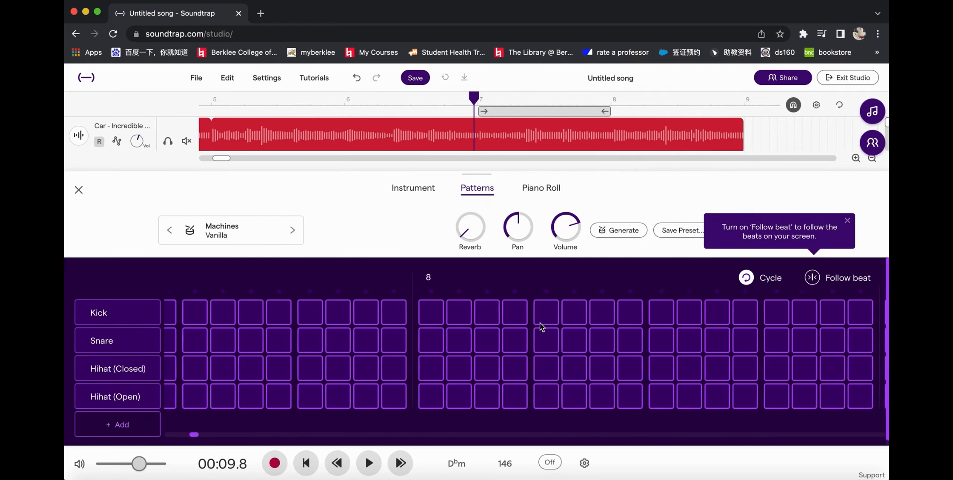
{"action": "scroll", "coordinate": [540, 326], "scroll_direction": "left", "scroll_amount": 2}
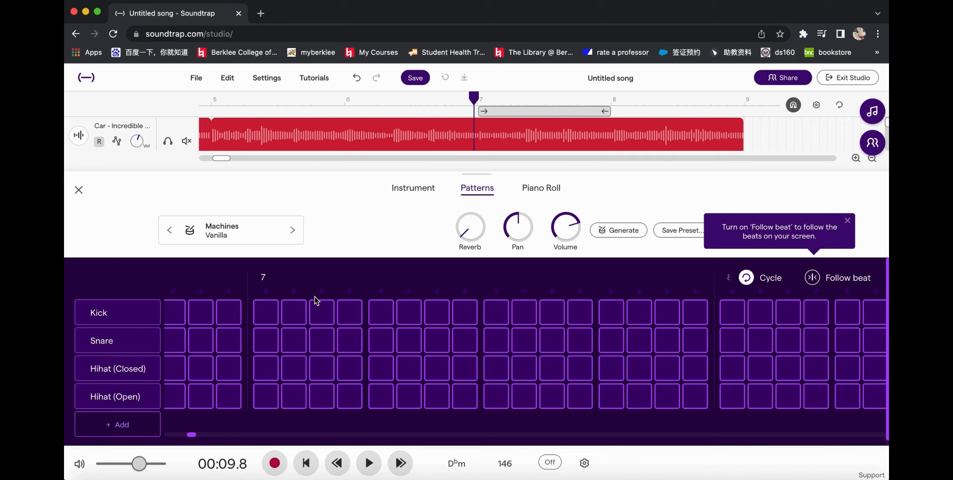
{"action": "left_click", "coordinate": [478, 105]}
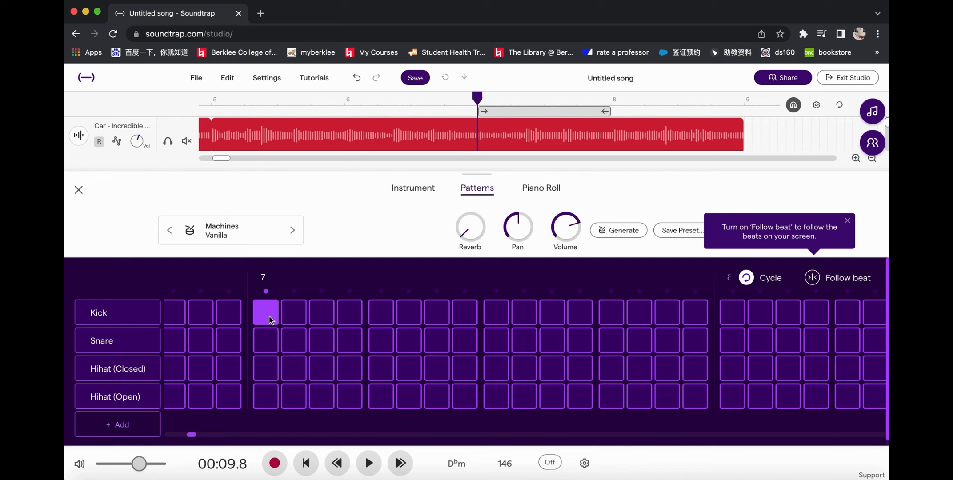
Step: Fill the first four Kick and Snare steps of bar 7
{"action": "left_click", "coordinate": [347, 316]}
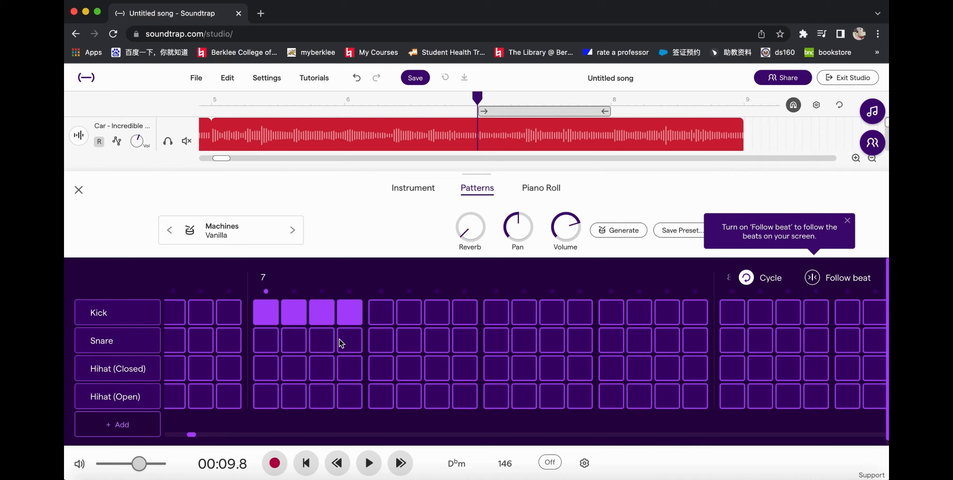
{"action": "left_click", "coordinate": [267, 341]}
{"action": "left_click", "coordinate": [322, 341]}
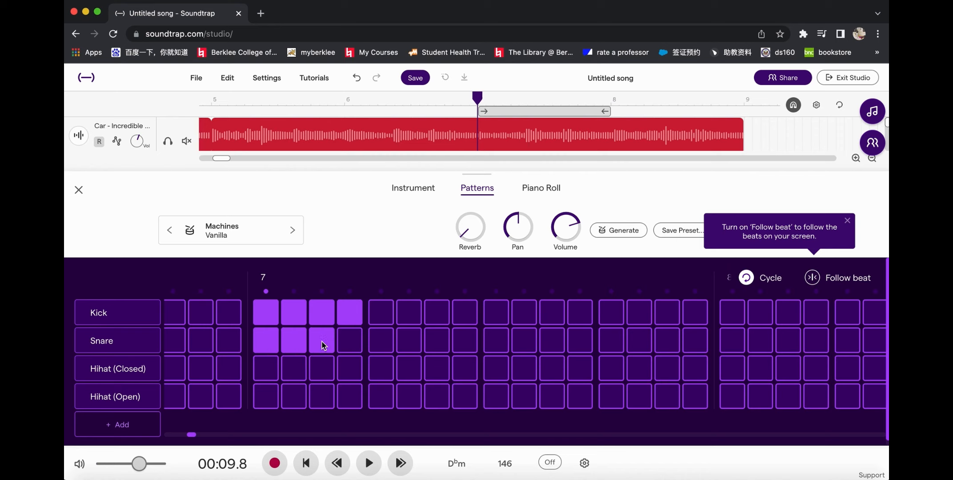
{"action": "left_click", "coordinate": [351, 342]}
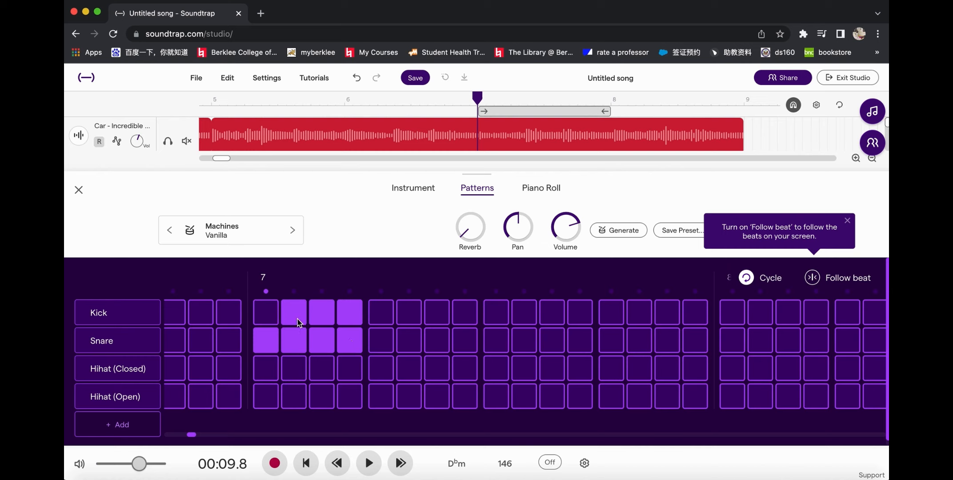
Step: Clear the Snare steps and the extra Kick steps in bar 7, keeping only the first Kick
{"action": "left_click", "coordinate": [297, 320]}
{"action": "left_click", "coordinate": [324, 319]}
{"action": "left_click", "coordinate": [350, 347]}
{"action": "left_click", "coordinate": [322, 347]}
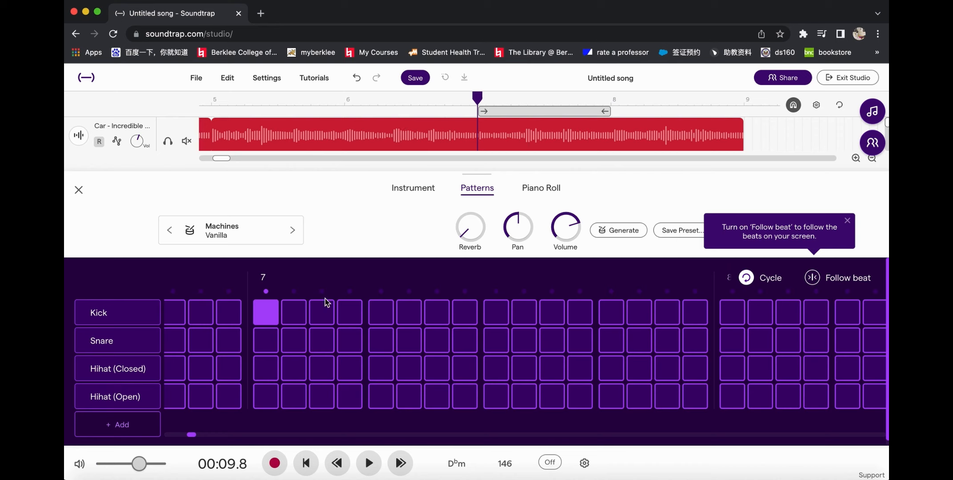
Step: Place a Kick on each of the four beats of bar 7 and play the pattern
{"action": "left_click", "coordinate": [381, 313]}
{"action": "left_click", "coordinate": [606, 311]}
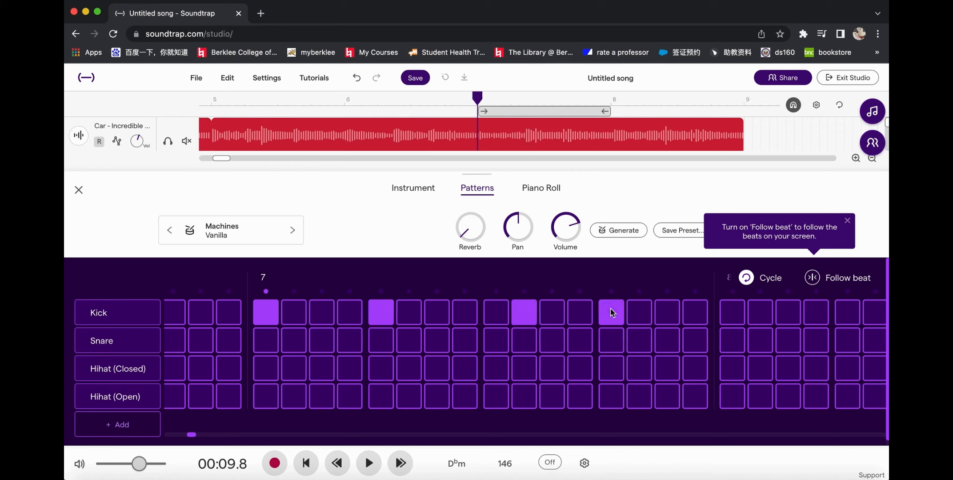
{"action": "left_click", "coordinate": [524, 312]}
{"action": "left_click", "coordinate": [496, 312]}
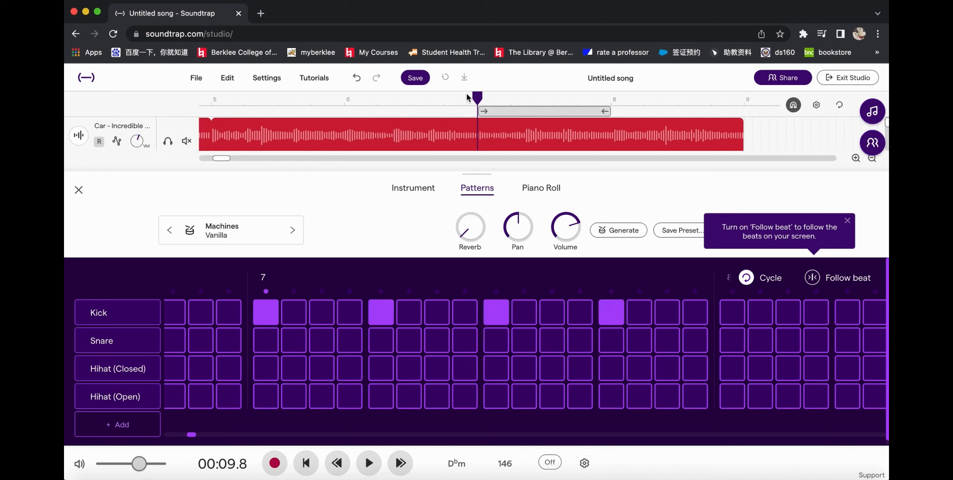
{"action": "key", "text": "space"}
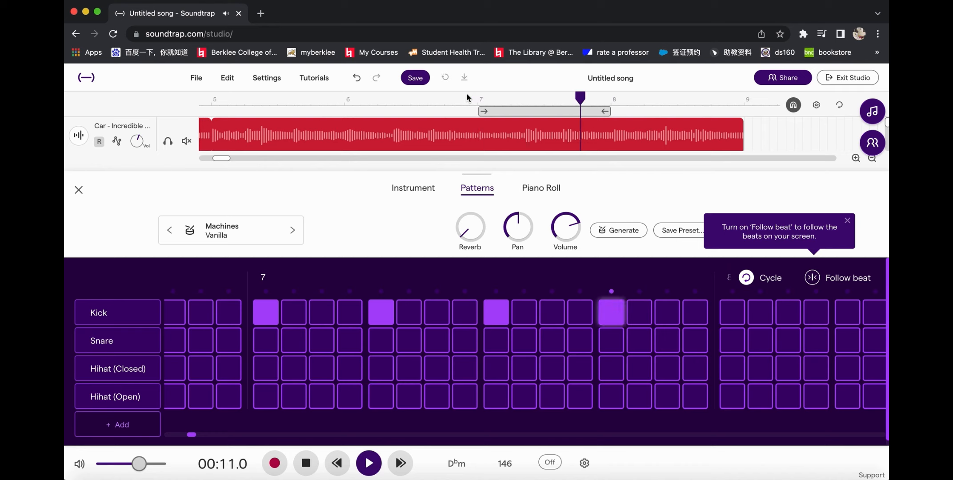
{"action": "key", "text": "space"}
Step: Remove all the Kick hits from bar 7
{"action": "left_click", "coordinate": [271, 318]}
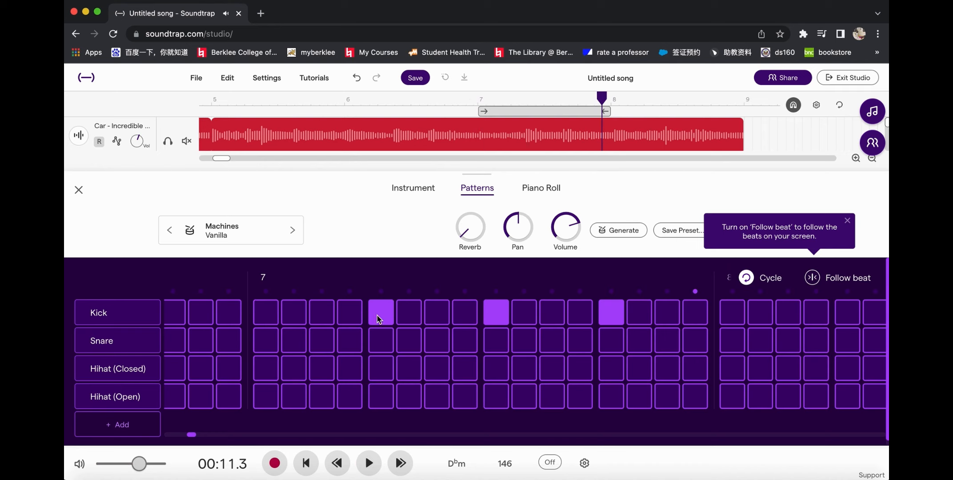
{"action": "left_click", "coordinate": [505, 315]}
{"action": "left_click", "coordinate": [607, 316]}
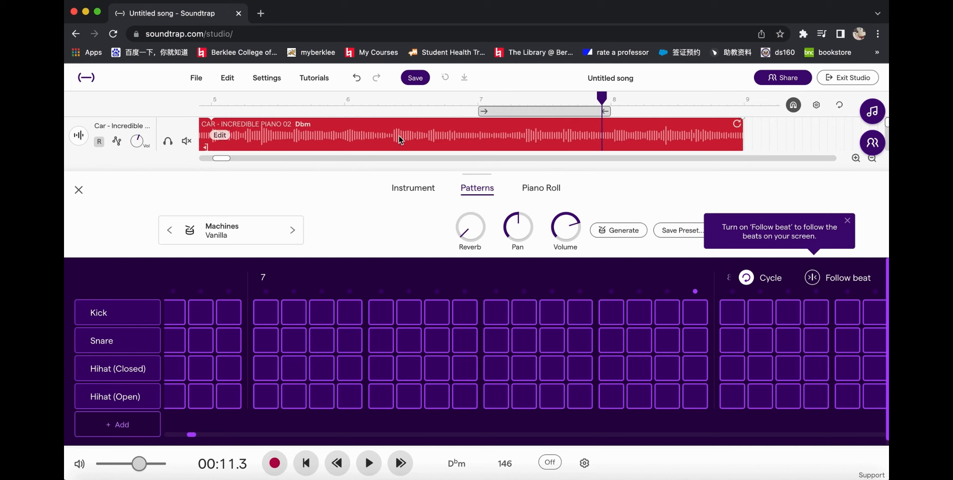
Step: Play the song from bar 1 to listen to the piano loop, and stop before bar 5
{"action": "scroll", "coordinate": [399, 135], "scroll_direction": "down", "scroll_amount": 3}
{"action": "scroll", "coordinate": [399, 136], "scroll_direction": "down", "scroll_amount": 2}
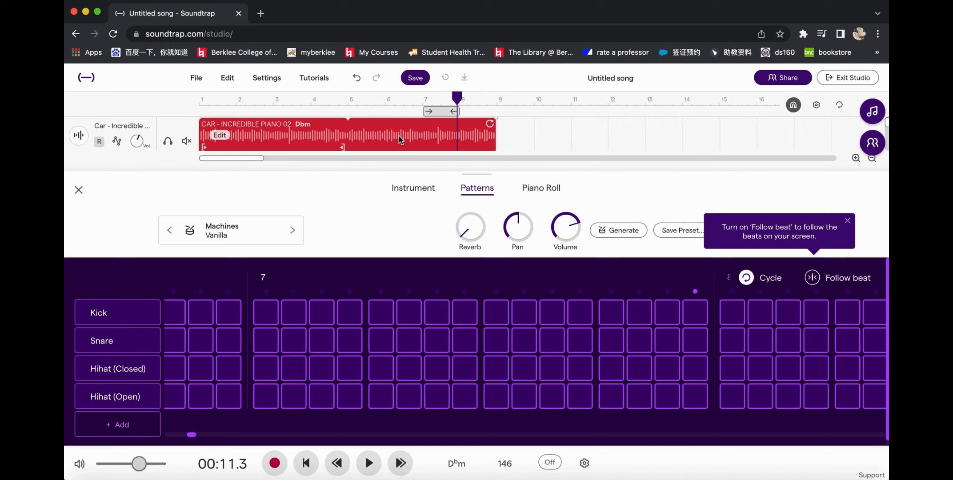
{"action": "left_click", "coordinate": [199, 103]}
{"action": "key", "text": "space"}
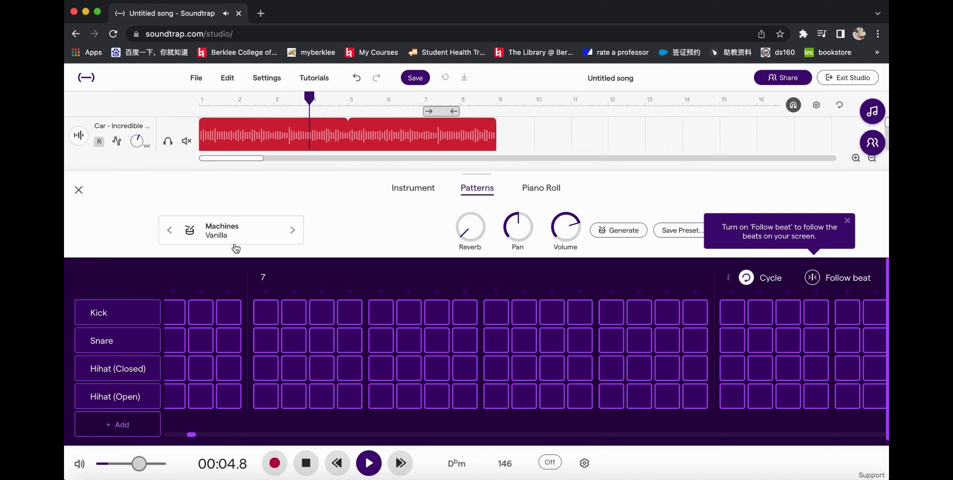
{"action": "key", "text": "space"}
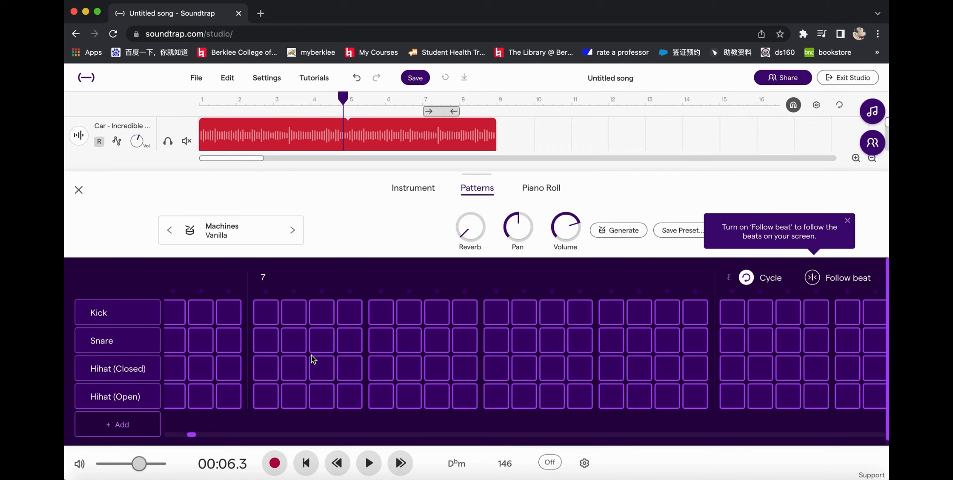
Step: Place closed hi-hats on beats 1 and 3 of bar 5 in the drum pattern
{"action": "scroll", "coordinate": [314, 359], "scroll_direction": "left", "scroll_amount": 5}
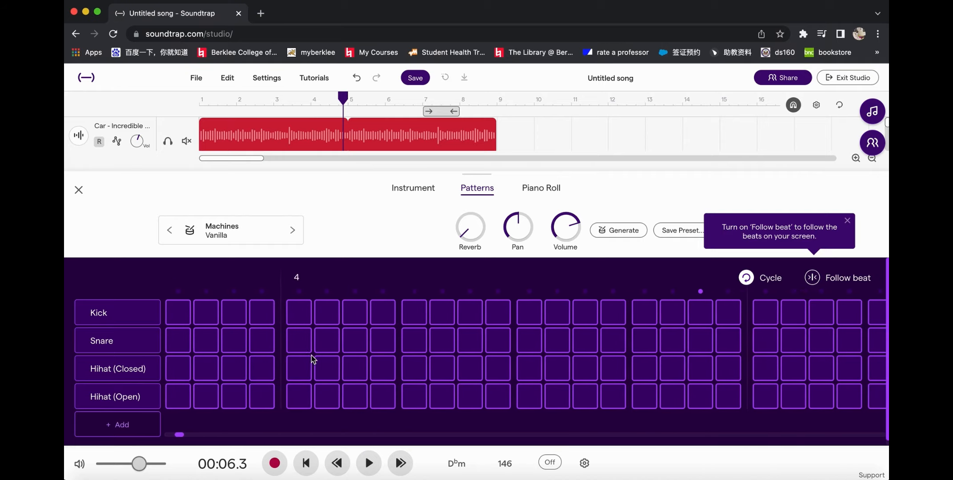
{"action": "scroll", "coordinate": [313, 360], "scroll_direction": "right", "scroll_amount": 5}
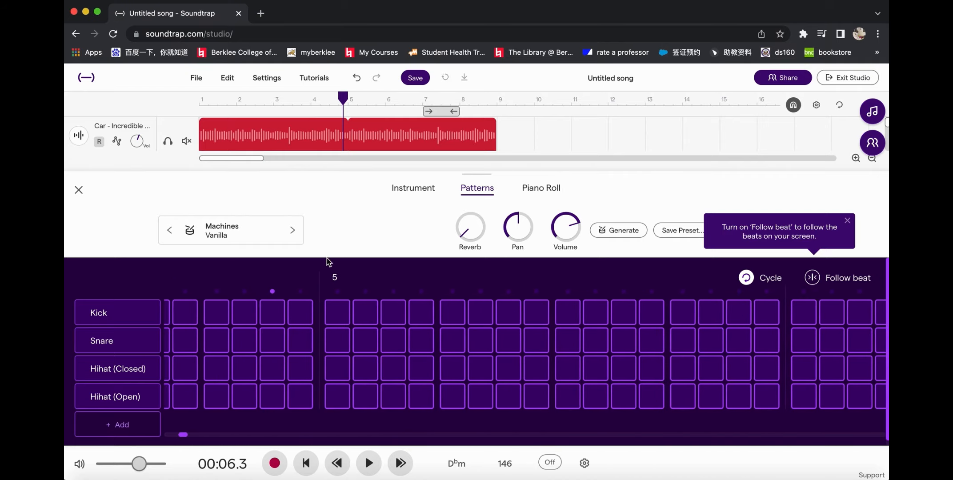
{"action": "scroll", "coordinate": [385, 349], "scroll_direction": "right", "scroll_amount": 3}
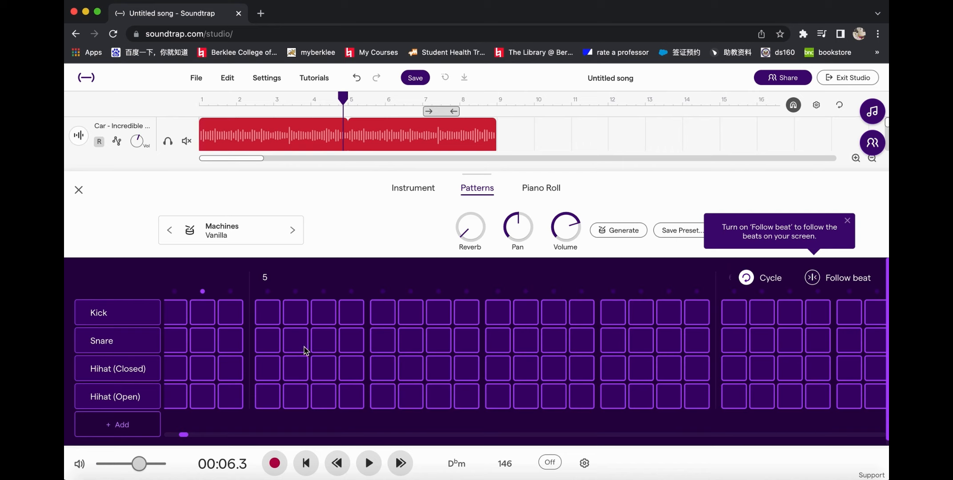
{"action": "left_click", "coordinate": [269, 373]}
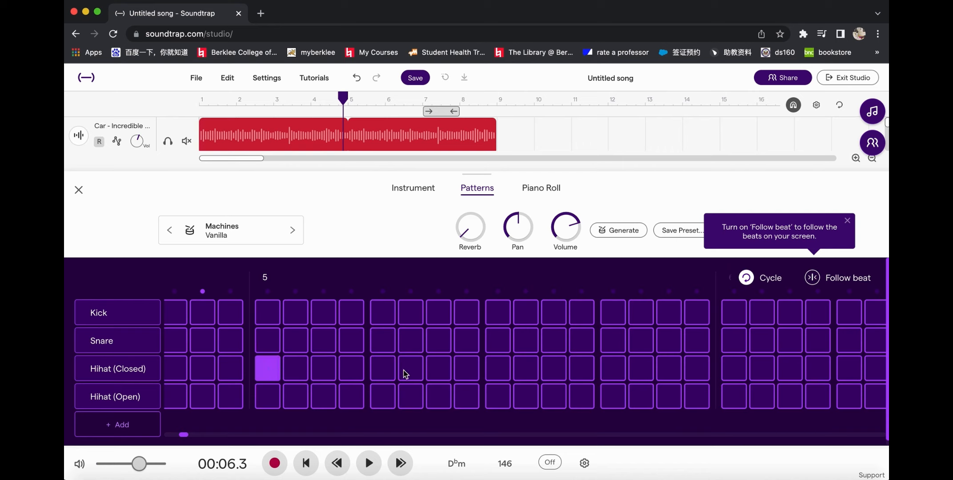
{"action": "left_click", "coordinate": [389, 373]}
{"action": "left_click", "coordinate": [388, 372]}
{"action": "left_click", "coordinate": [497, 372]}
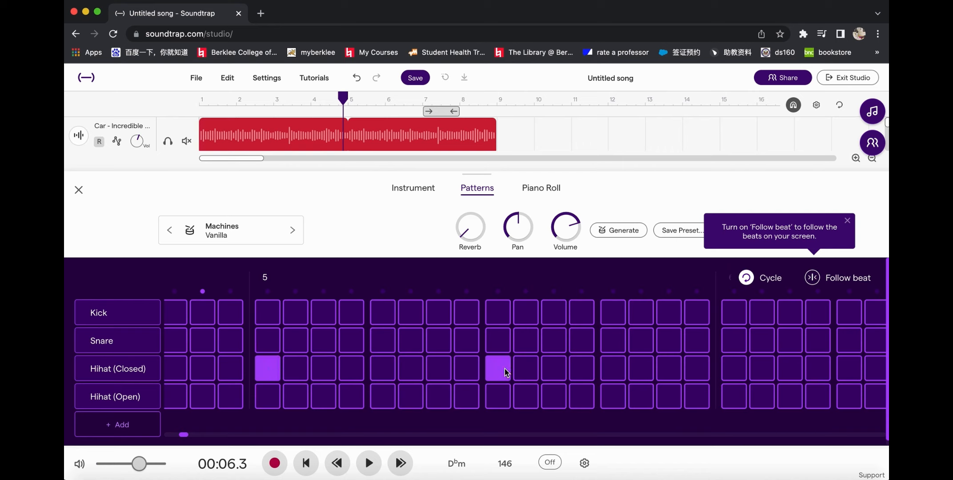
Step: Place closed hi-hats on beats 1 and 3 of bar 6 and play the song briefly to check them
{"action": "scroll", "coordinate": [502, 373], "scroll_direction": "right", "scroll_amount": 5}
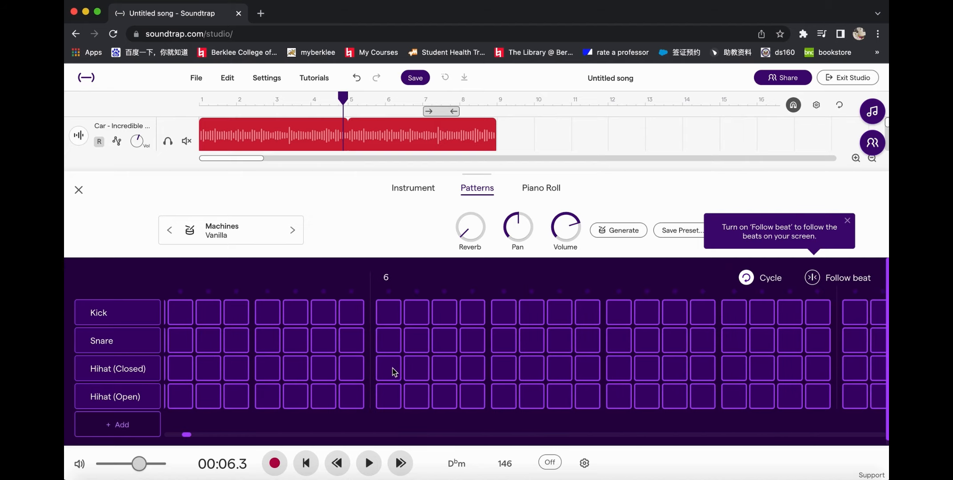
{"action": "left_click", "coordinate": [616, 366]}
{"action": "scroll", "coordinate": [615, 365], "scroll_direction": "right", "scroll_amount": 3}
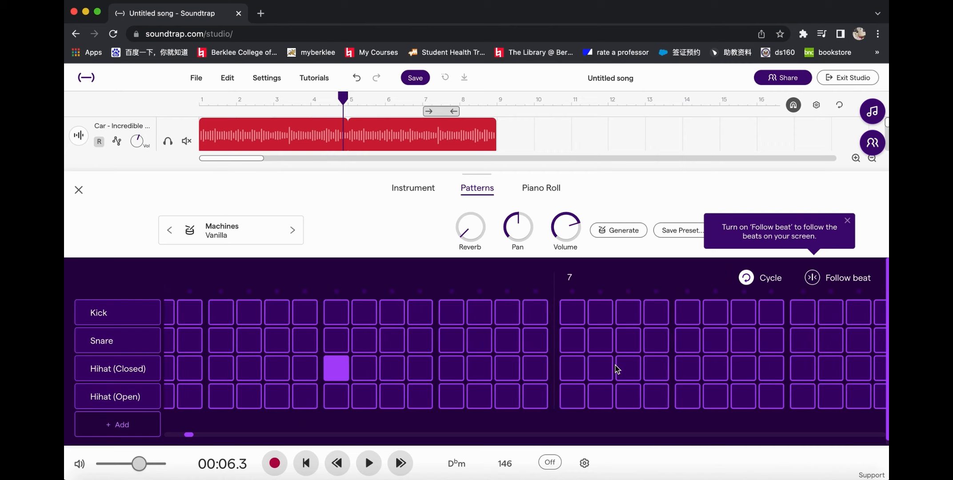
{"action": "scroll", "coordinate": [615, 365], "scroll_direction": "left", "scroll_amount": 10}
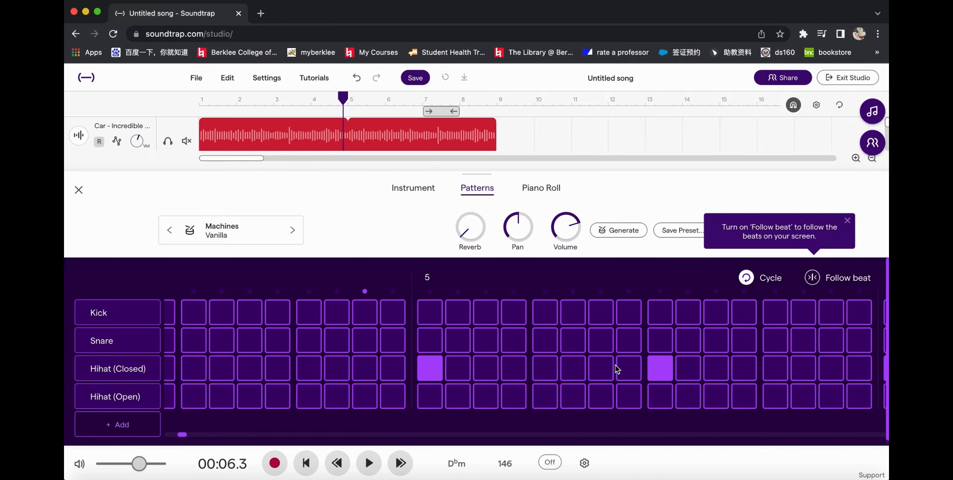
{"action": "key", "text": "space"}
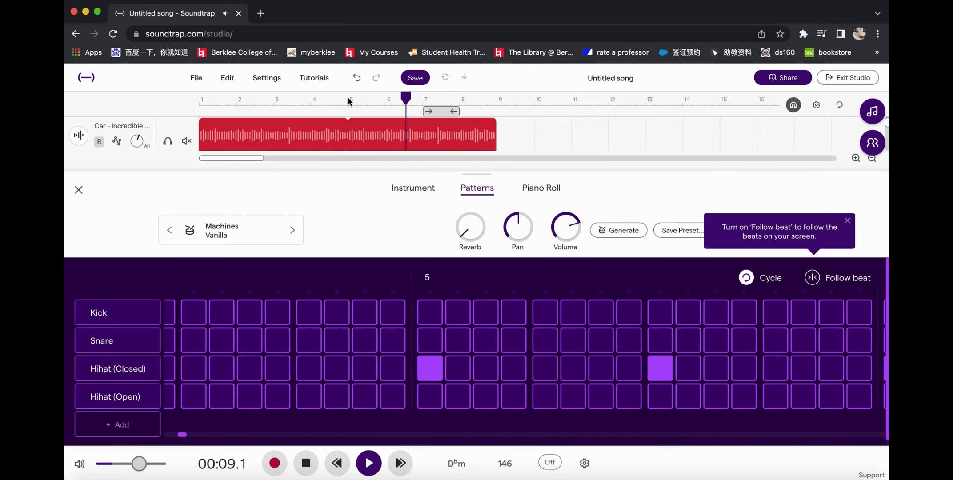
{"action": "key", "text": "space"}
Step: Fill bar 7 with closed hi-hats on beats 1 and 3 and a Kick on beat 4
{"action": "scroll", "coordinate": [592, 349], "scroll_direction": "right", "scroll_amount": 2}
{"action": "scroll", "coordinate": [591, 349], "scroll_direction": "right", "scroll_amount": 10}
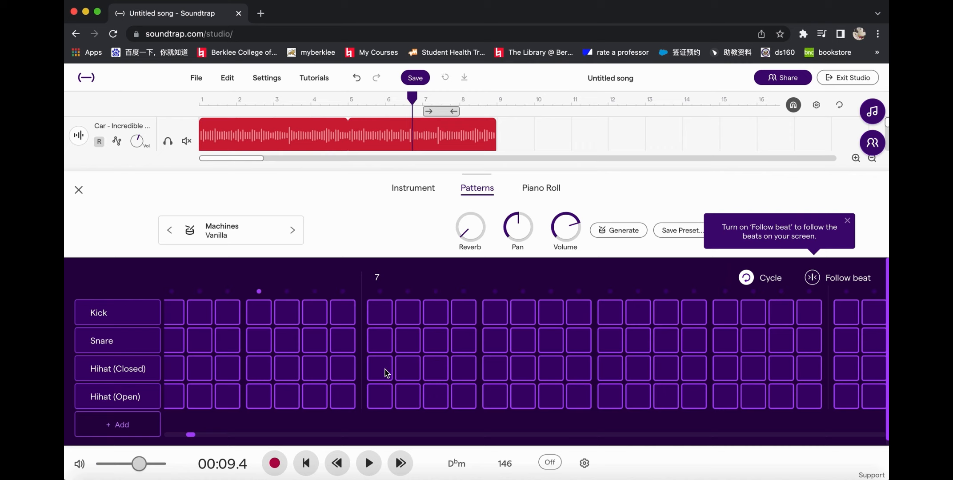
{"action": "left_click", "coordinate": [385, 372]}
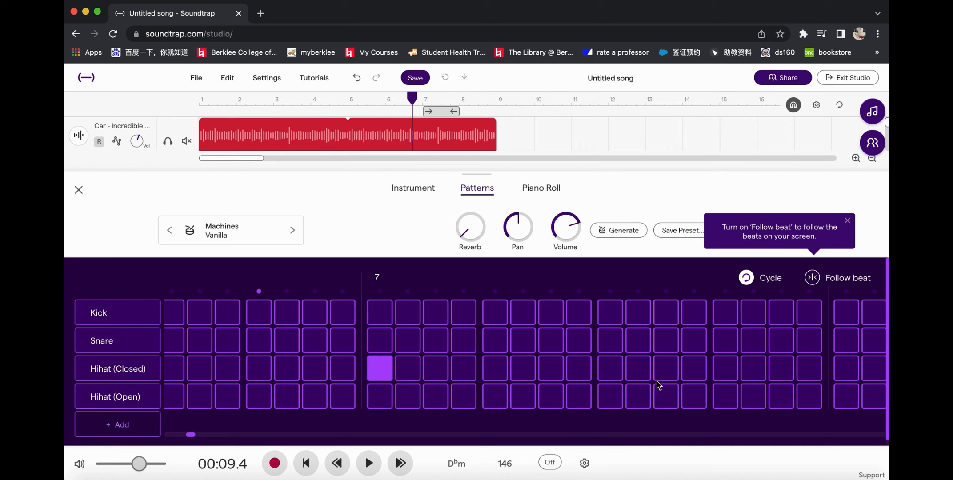
{"action": "scroll", "coordinate": [642, 383], "scroll_direction": "right", "scroll_amount": 5}
{"action": "left_click", "coordinate": [475, 369]}
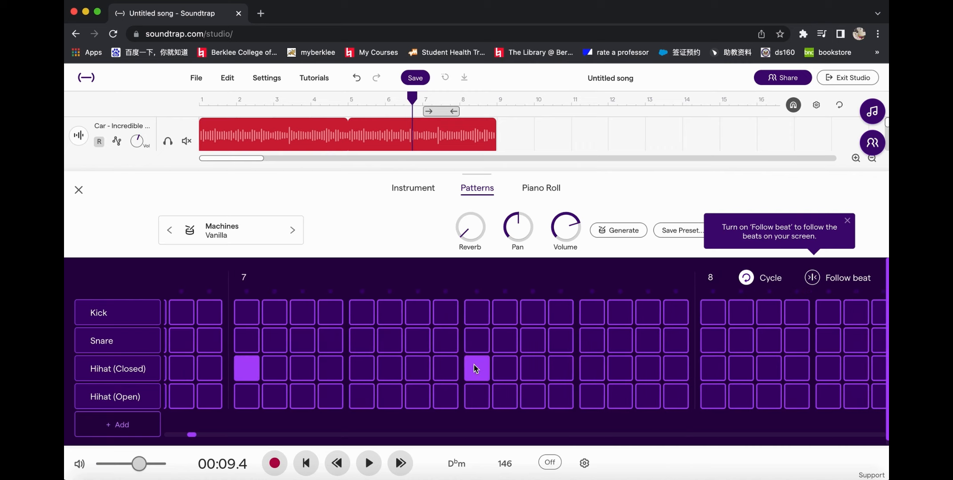
{"action": "left_click", "coordinate": [595, 368]}
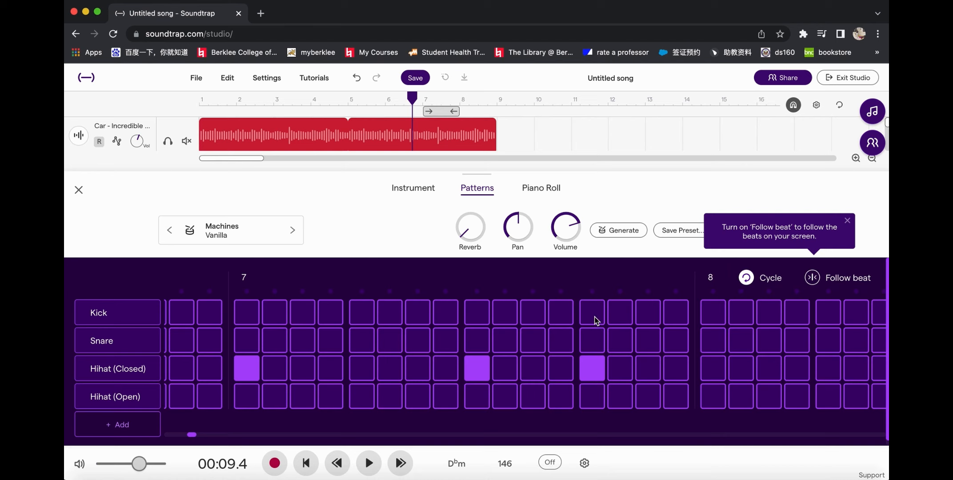
{"action": "left_click", "coordinate": [596, 321]}
{"action": "left_click", "coordinate": [596, 369]}
Step: Place closed hi-hats on beats 1 and 2 of bar 8, with a Kick on beat 1
{"action": "scroll", "coordinate": [596, 368], "scroll_direction": "right", "scroll_amount": 4}
{"action": "scroll", "coordinate": [578, 369], "scroll_direction": "right", "scroll_amount": 2}
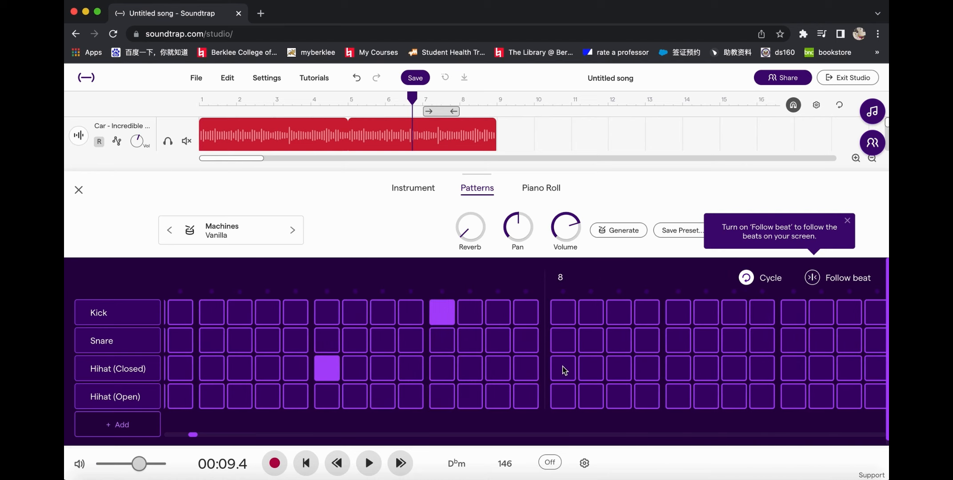
{"action": "left_click", "coordinate": [563, 368]}
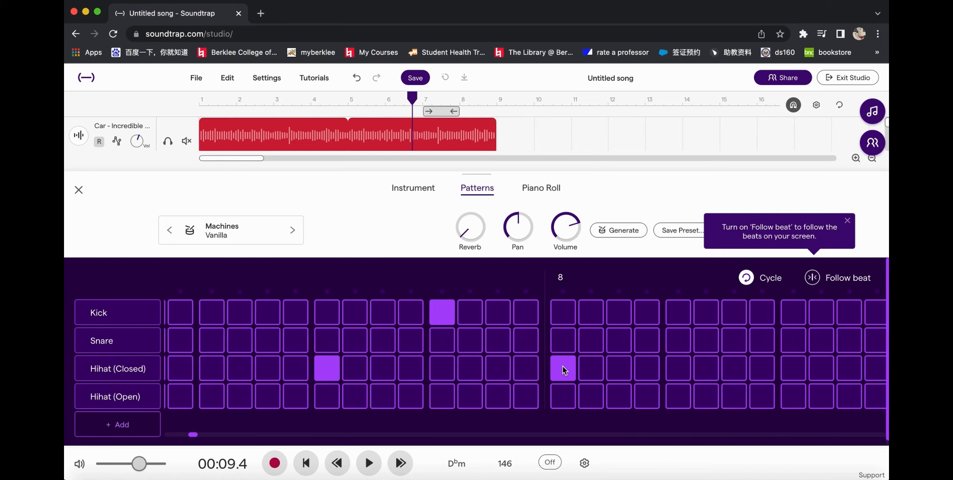
{"action": "scroll", "coordinate": [551, 347], "scroll_direction": "right", "scroll_amount": 2}
{"action": "left_click", "coordinate": [522, 314]}
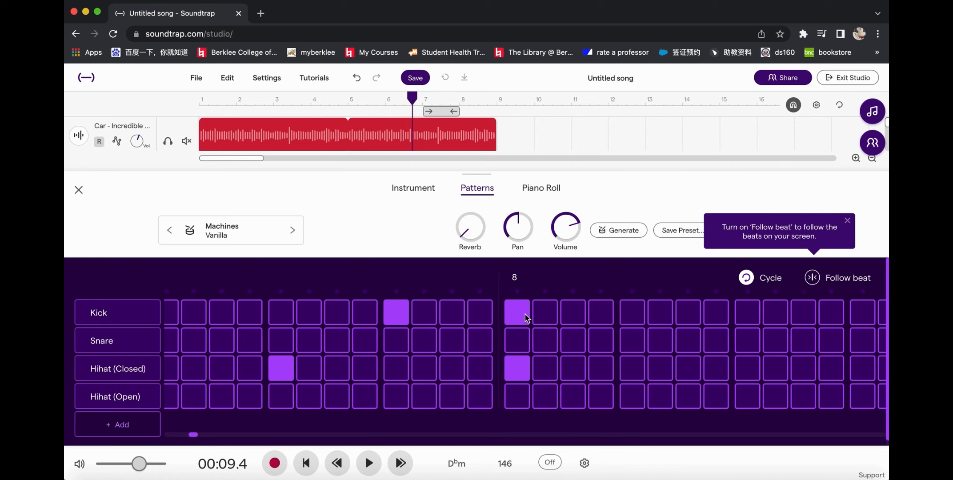
{"action": "scroll", "coordinate": [527, 317], "scroll_direction": "right", "scroll_amount": 3}
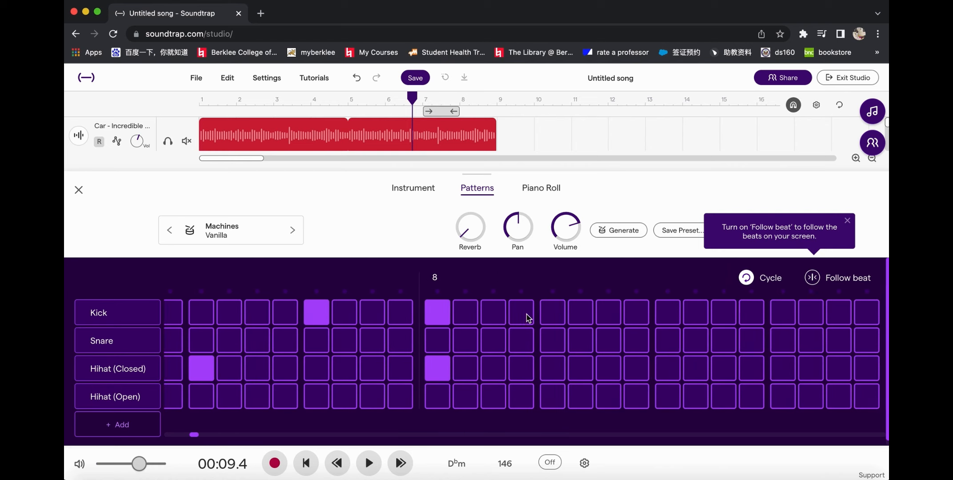
{"action": "left_click", "coordinate": [558, 368]}
{"action": "scroll", "coordinate": [558, 368], "scroll_direction": "right", "scroll_amount": 7}
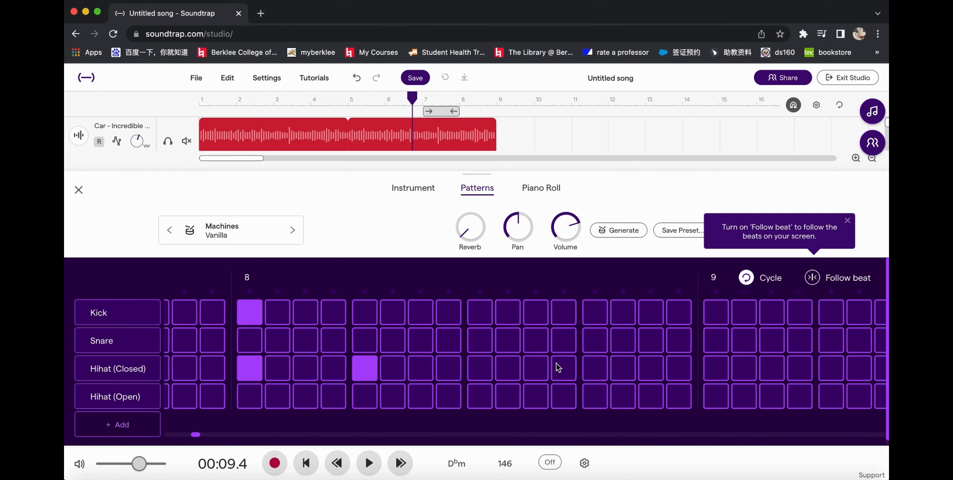
Step: Place a closed hi-hat and Kick on beats 3 and 4 of bar 8, plus an open hi-hat on the third step of beat 4
{"action": "left_click", "coordinate": [481, 366]}
{"action": "left_click", "coordinate": [481, 317]}
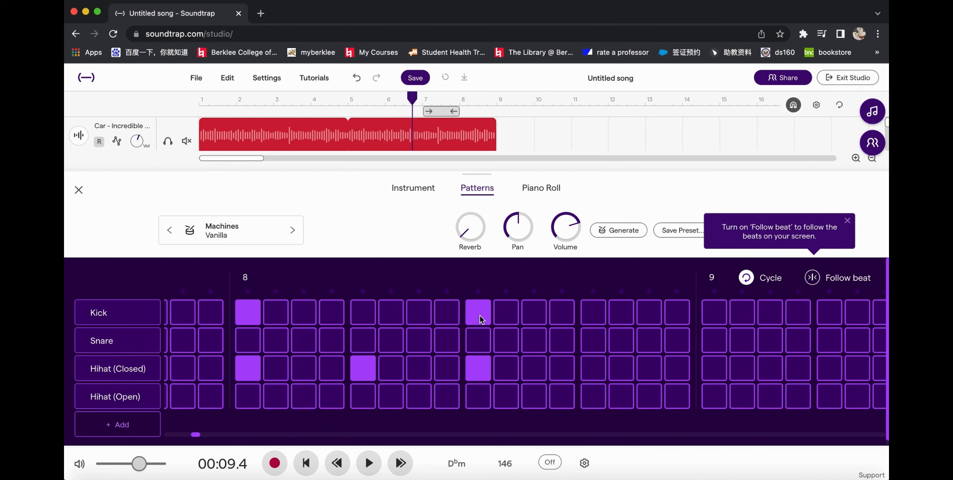
{"action": "left_click", "coordinate": [603, 376]}
{"action": "left_click", "coordinate": [604, 312]}
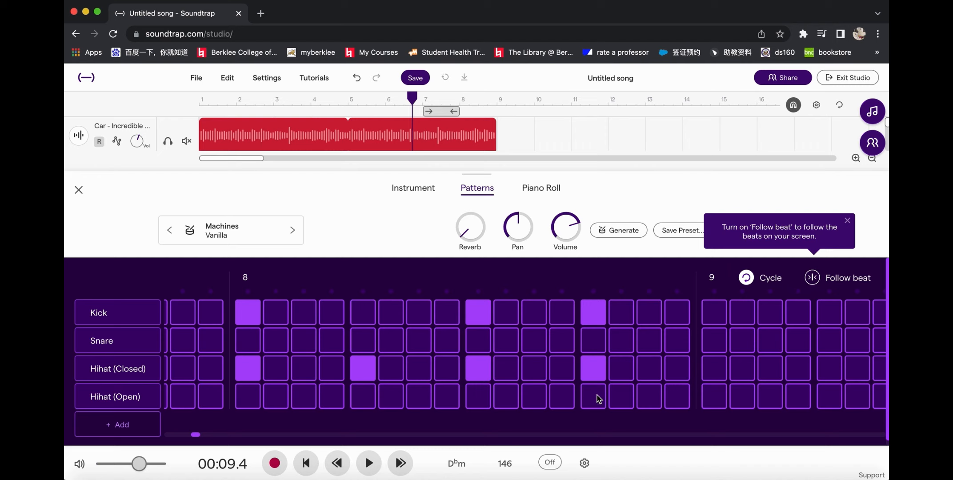
{"action": "left_click", "coordinate": [649, 398]}
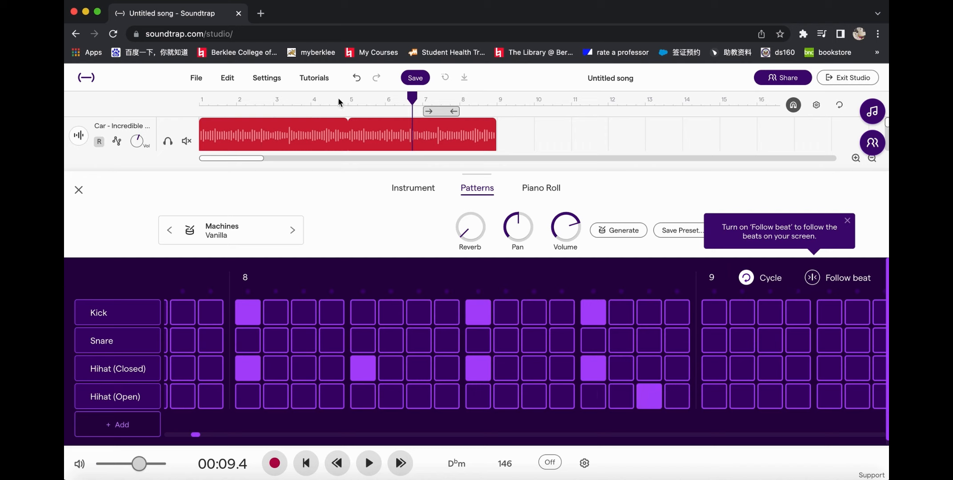
Step: Play the song from bar 5 to hear the drum pattern with the loop, and close the pattern editor
{"action": "left_click", "coordinate": [352, 98]}
{"action": "key", "text": "space"}
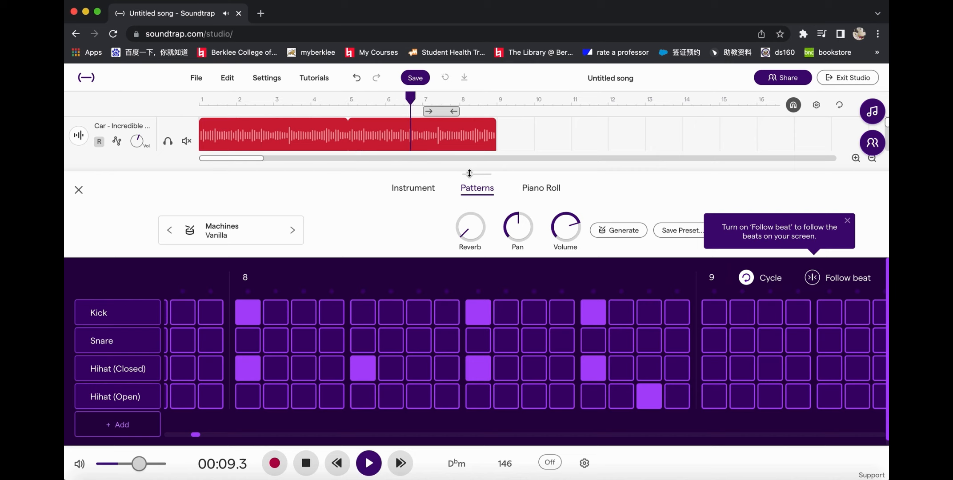
{"action": "mouse_move", "coordinate": [470, 175]}
{"action": "left_mouse_down"}
{"action": "mouse_move", "coordinate": [468, 260]}
{"action": "mouse_move", "coordinate": [468, 160]}
{"action": "mouse_move", "coordinate": [470, 191]}
{"action": "left_mouse_up"}
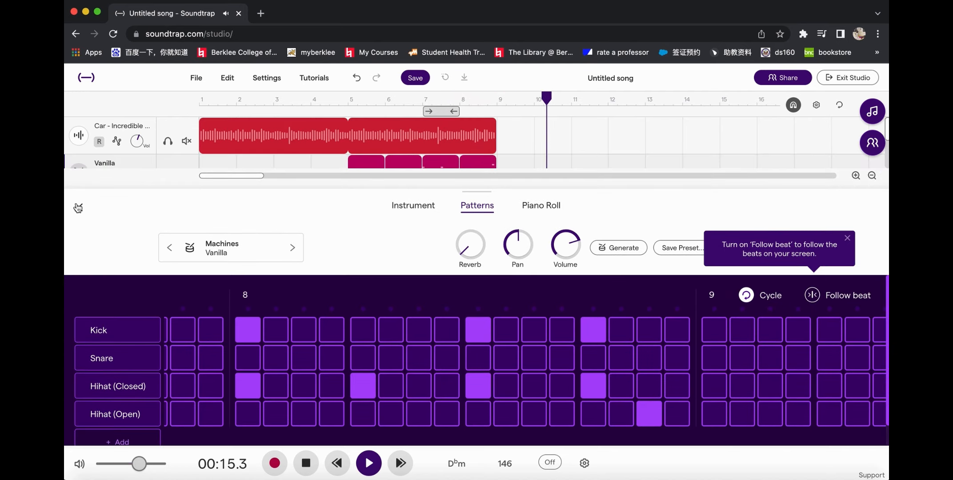
{"action": "left_click", "coordinate": [78, 208]}
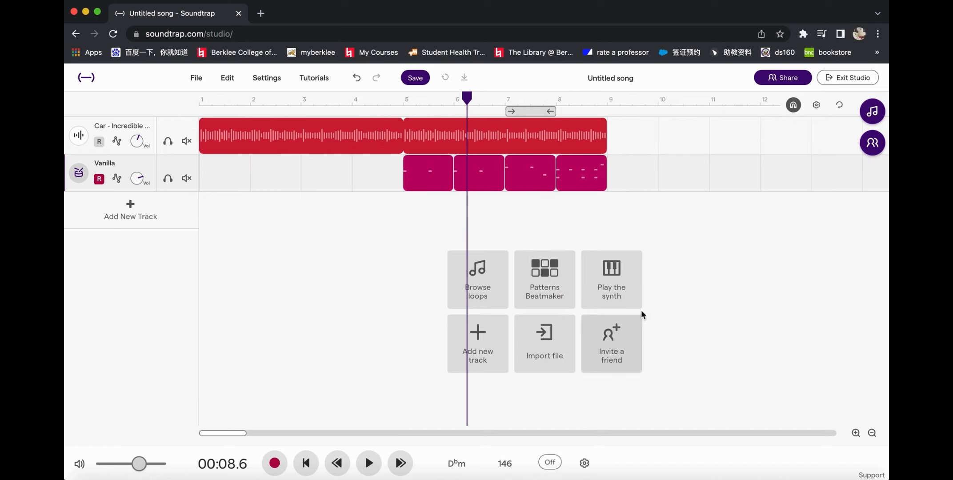
Step: Add a synth track with the Rhodes piano and try out notes such as E4 and F#4 on its keyboard
{"action": "left_click", "coordinate": [620, 270]}
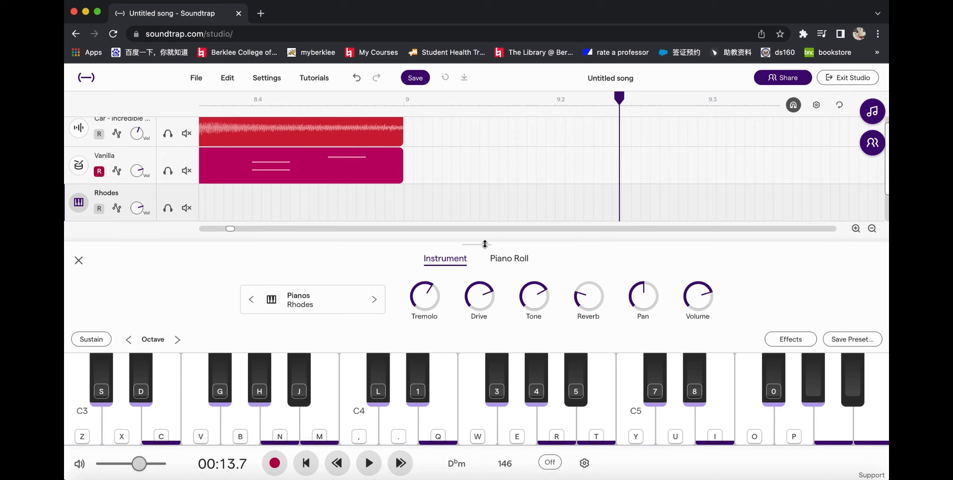
{"action": "left_click_drag", "start_coordinate": [485, 245], "coordinate": [485, 217]}
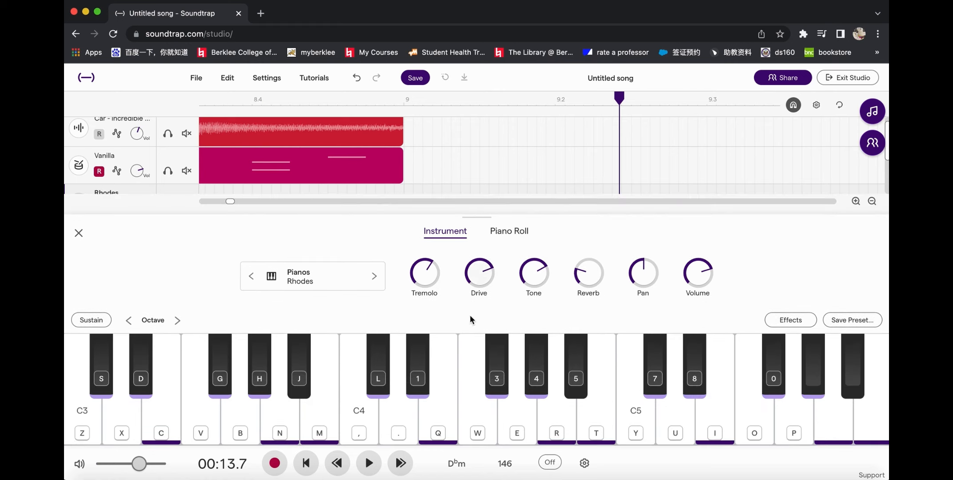
{"action": "left_click", "coordinate": [438, 421]}
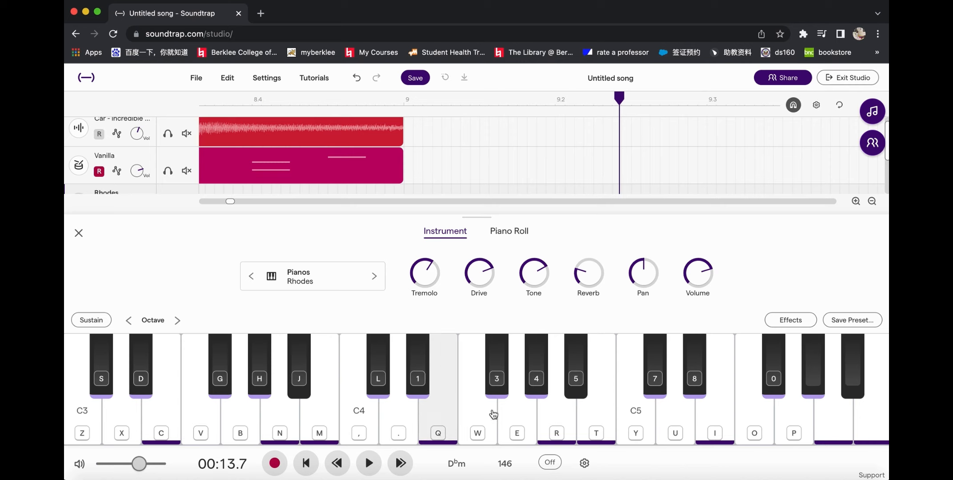
{"action": "left_click", "coordinate": [501, 377]}
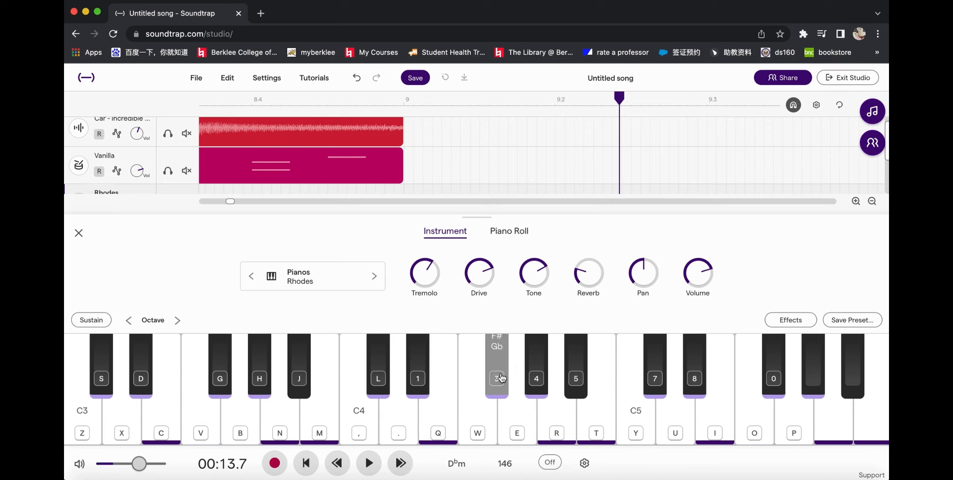
{"action": "left_click", "coordinate": [501, 378]}
{"action": "left_click", "coordinate": [501, 377]}
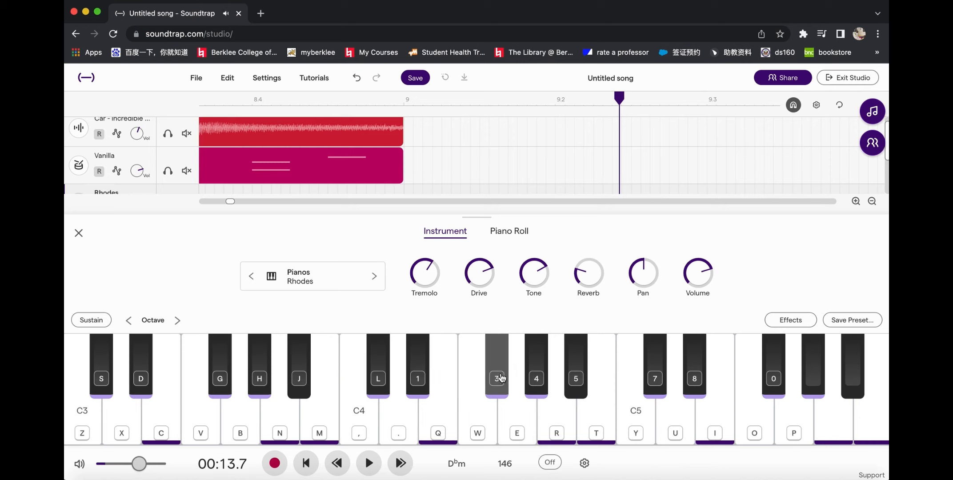
{"action": "key", "text": "4"}
{"action": "key", "text": "5"}
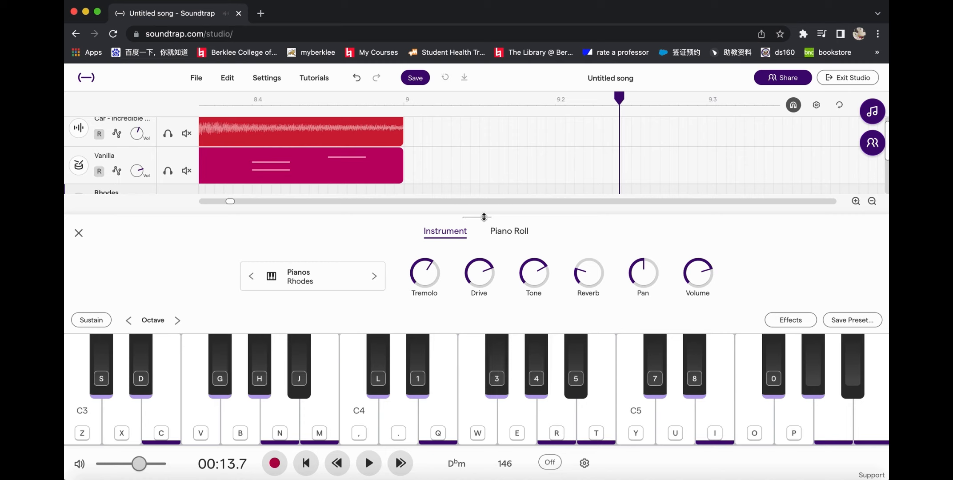
Step: Bring the whole Rhodes track into view below the other tracks and play the song from bar 1
{"action": "left_click_drag", "start_coordinate": [484, 217], "coordinate": [484, 262]}
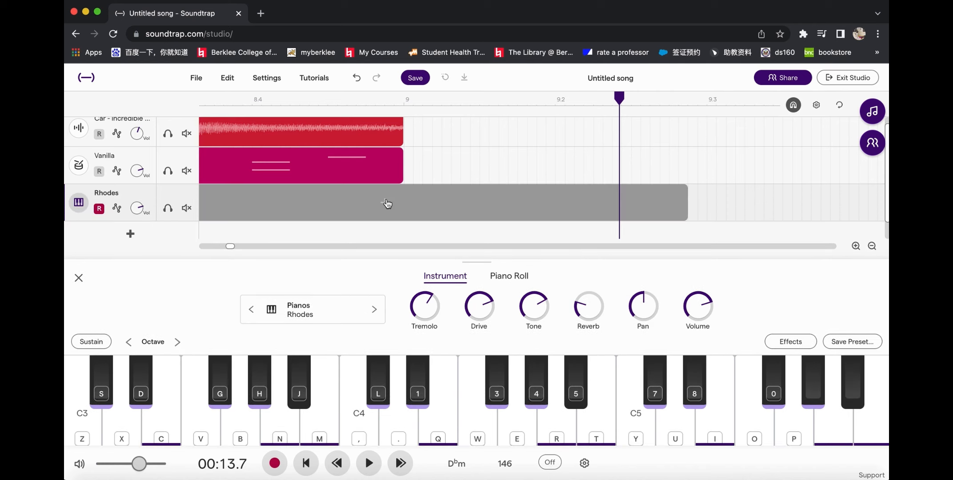
{"action": "scroll", "coordinate": [387, 204], "scroll_direction": "down", "scroll_amount": 10}
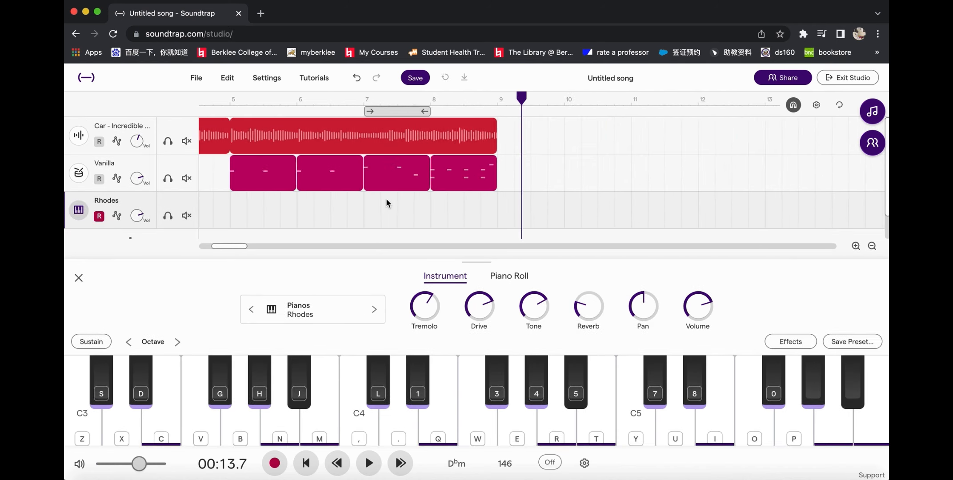
{"action": "scroll", "coordinate": [386, 203], "scroll_direction": "left", "scroll_amount": 5}
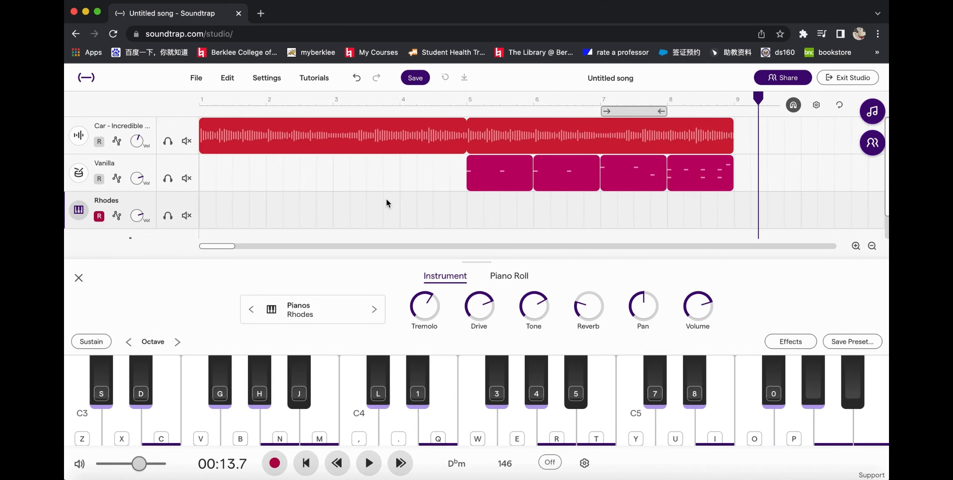
{"action": "left_click", "coordinate": [201, 103]}
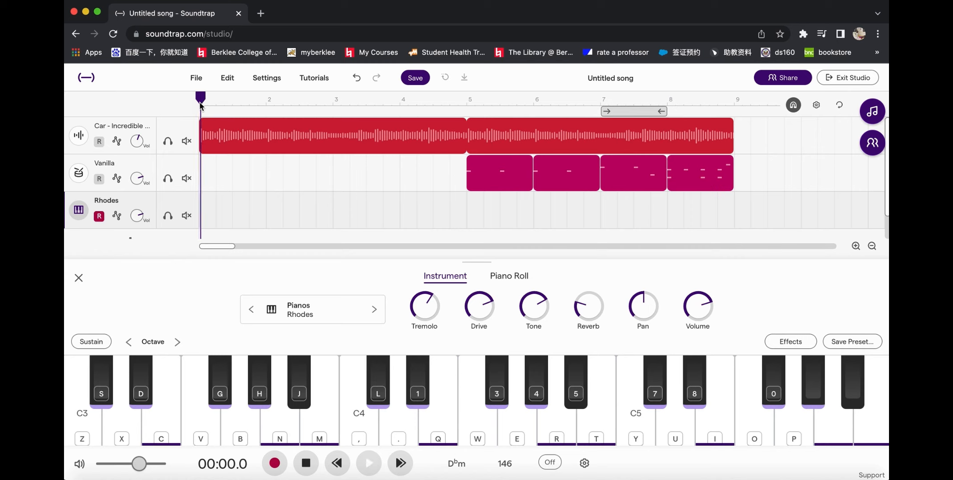
{"action": "key", "text": "space"}
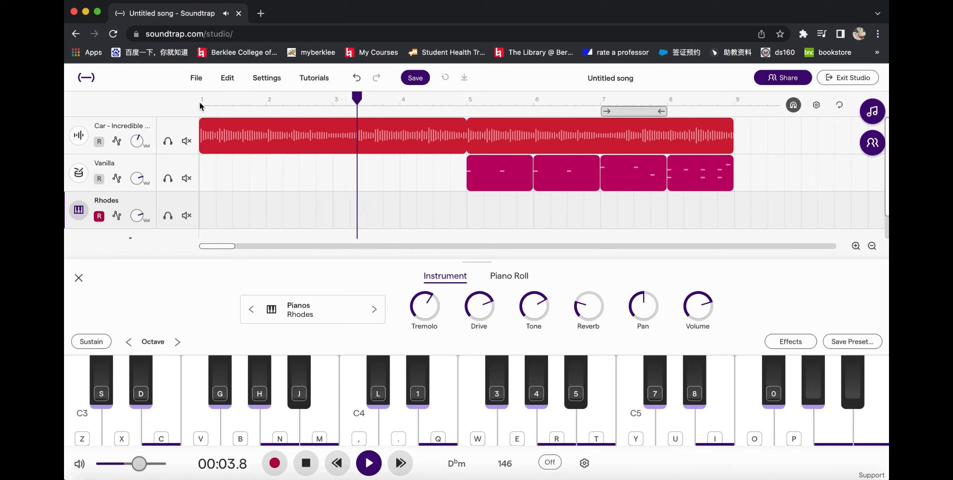
Step: Rehearse a Rhodes melody with A4, F#4, G#4 and E4 over the playing song, and stop playback past bar 9
{"action": "key", "text": "r"}
{"action": "key", "text": "3"}
{"action": "key", "text": "r"}
{"action": "key", "text": "4"}
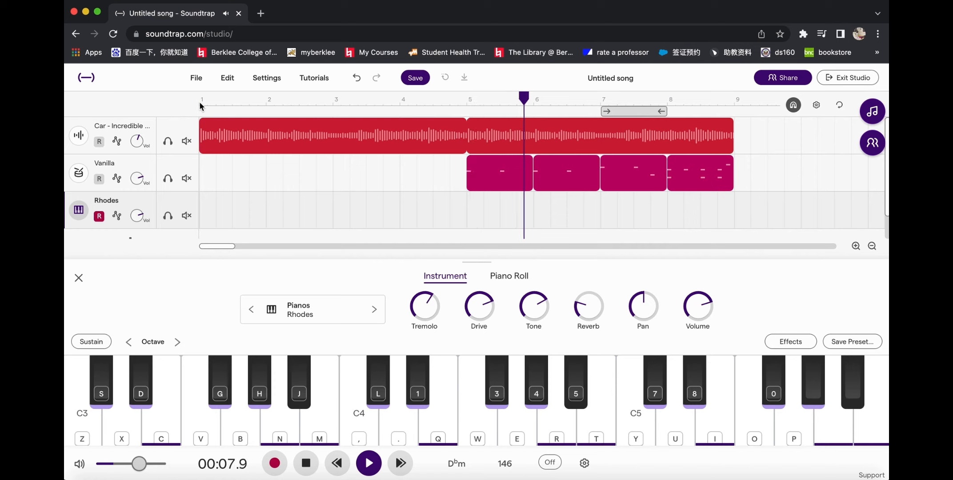
{"action": "key", "text": "4"}
{"action": "key", "text": "3"}
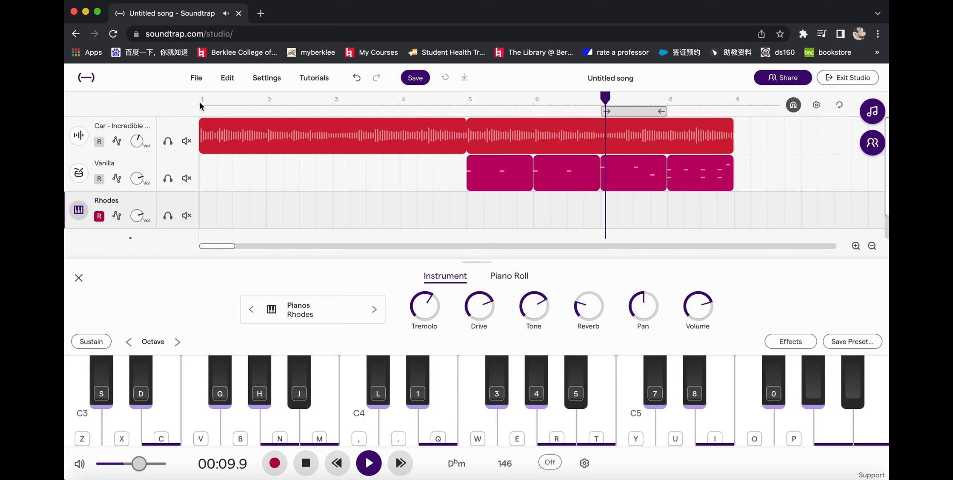
{"action": "key", "text": "4"}
{"action": "key", "text": "3"}
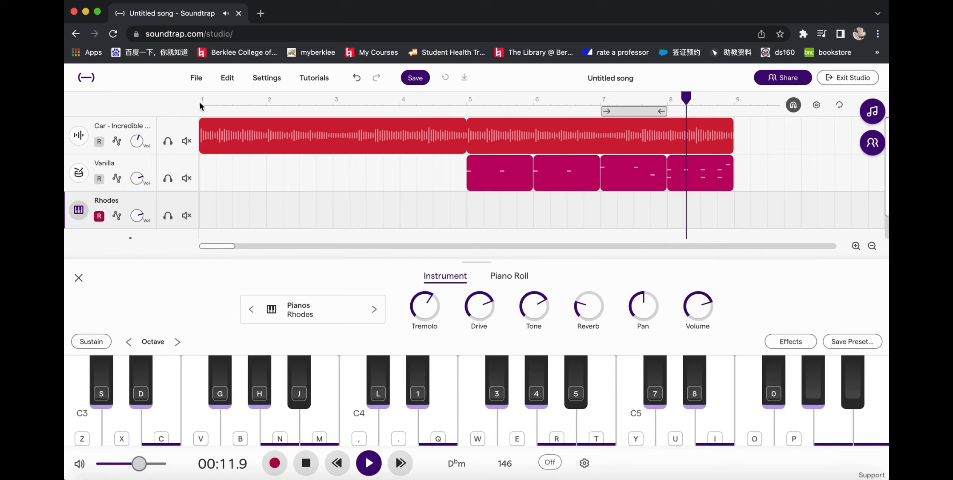
{"action": "key", "text": "3"}
{"action": "key", "text": "q"}
{"action": "key", "text": "space"}
Step: Lower the Rhodes keyboard by one octave so it starts at C2, and try out Sustain and a D#3 note
{"action": "mouse_move", "coordinate": [263, 121]}
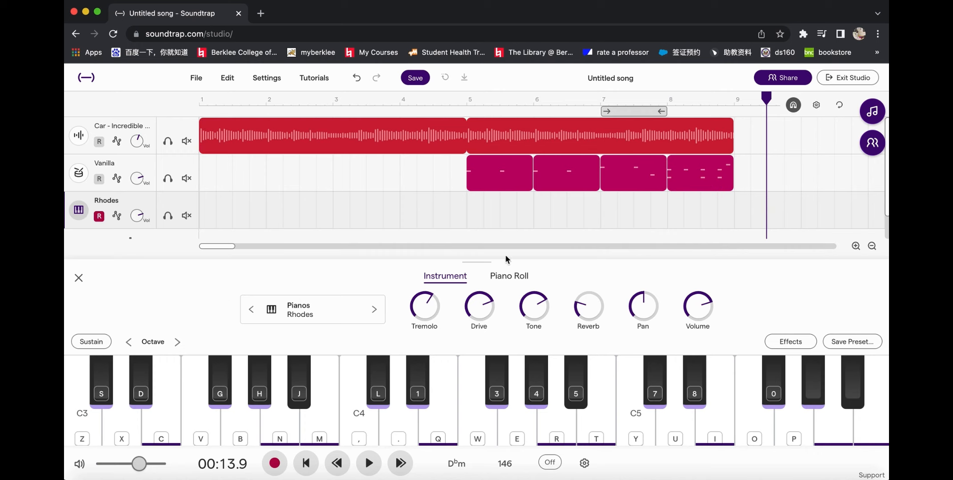
{"action": "left_click_drag", "start_coordinate": [493, 262], "coordinate": [491, 235]}
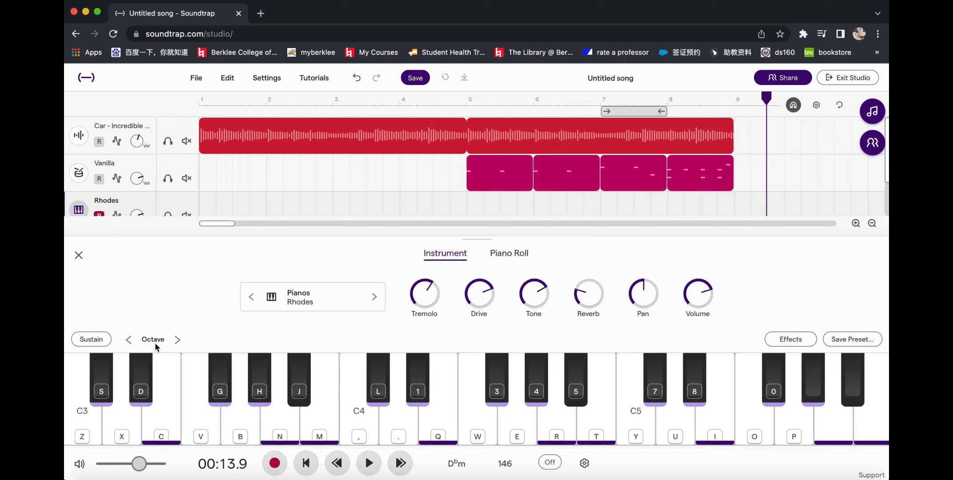
{"action": "left_click", "coordinate": [176, 340]}
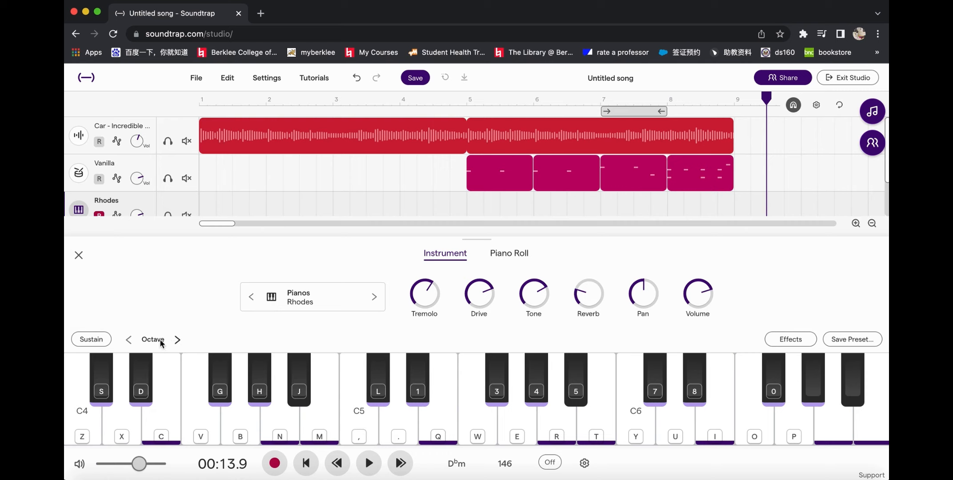
{"action": "left_click", "coordinate": [129, 340]}
{"action": "left_click", "coordinate": [128, 339]}
{"action": "left_click", "coordinate": [94, 339]}
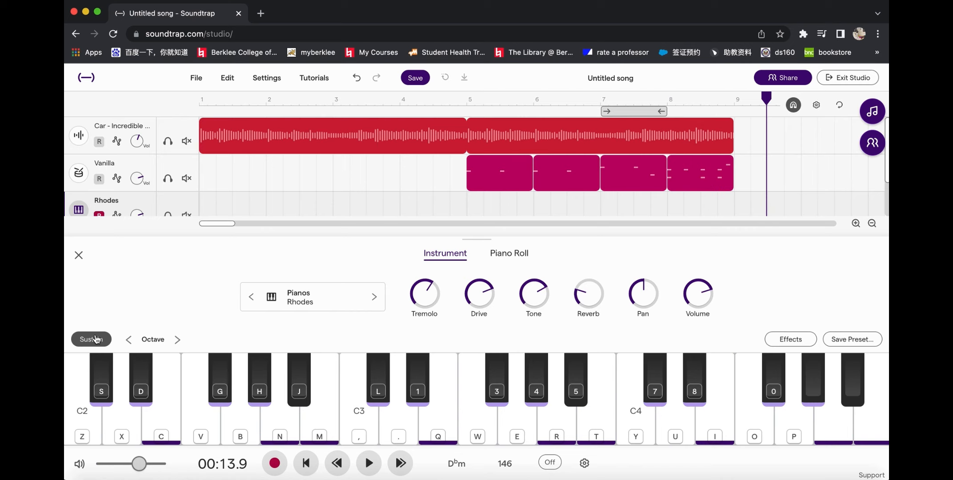
{"action": "key", "text": "1"}
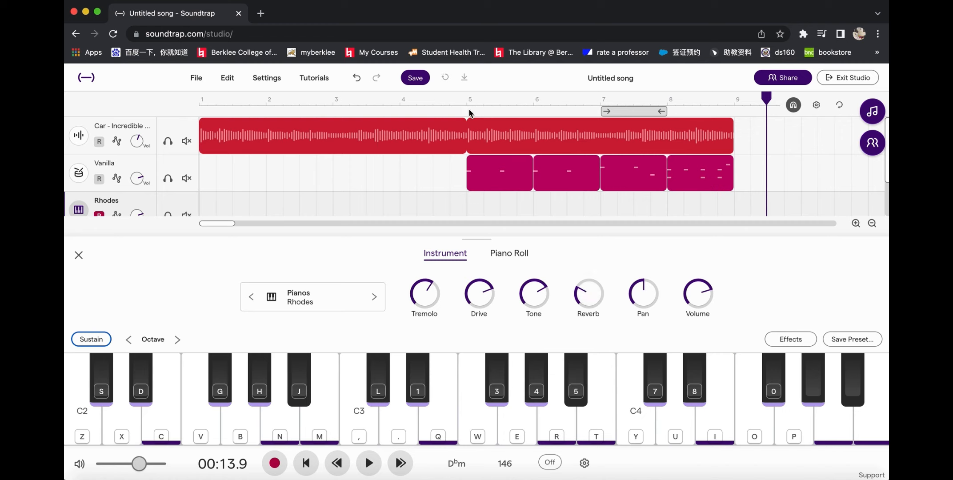
Step: Record a Rhodes melody from bar 5 with E3, A3, Ab3 and Gb3, and stop the recording partway through bar 10
{"action": "left_click", "coordinate": [201, 103]}
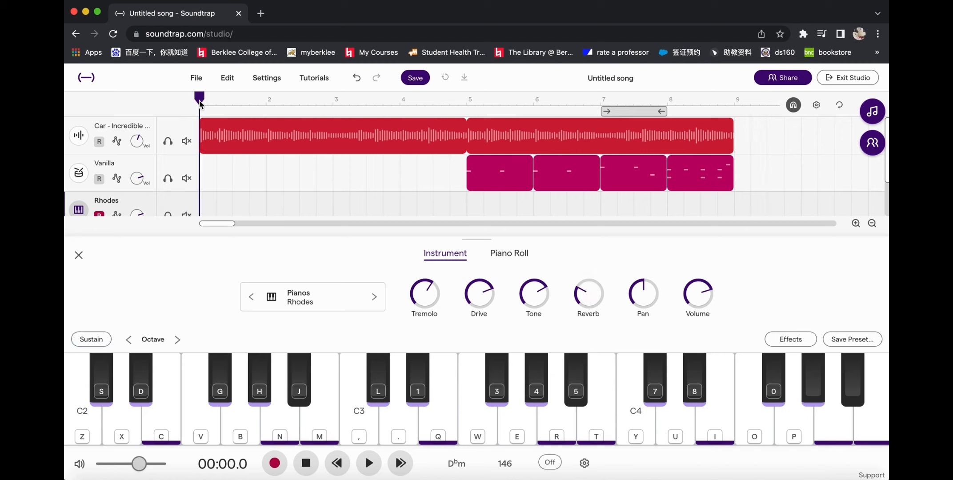
{"action": "left_click", "coordinate": [468, 103]}
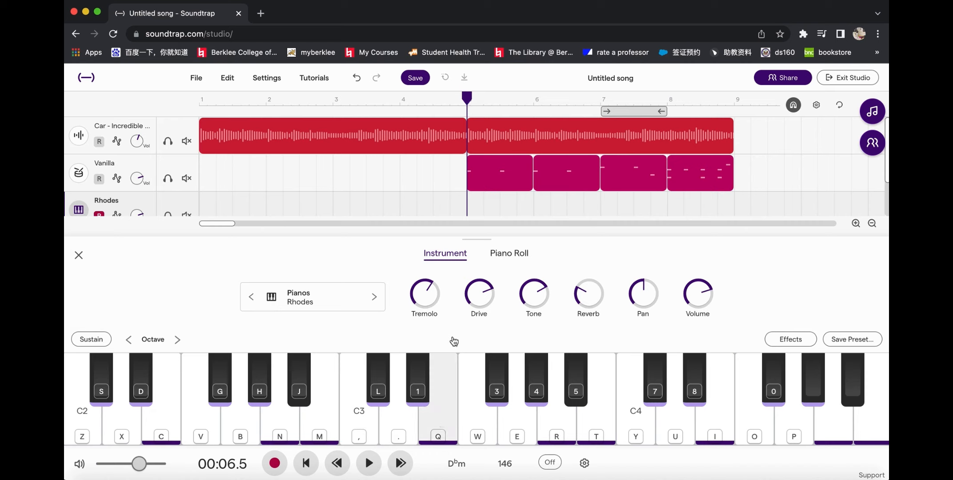
{"action": "left_click", "coordinate": [275, 464]}
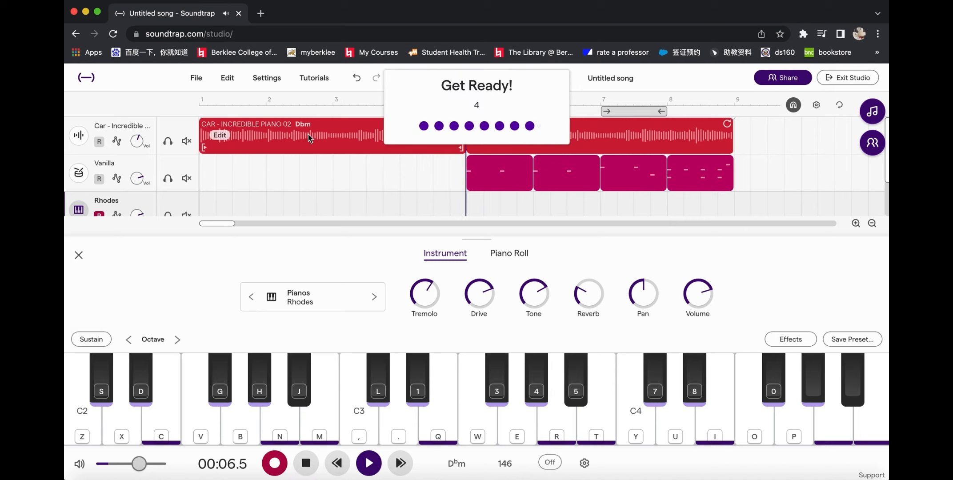
{"action": "key", "text": "q"}
{"action": "key", "text": "r"}
{"action": "key", "text": "4"}
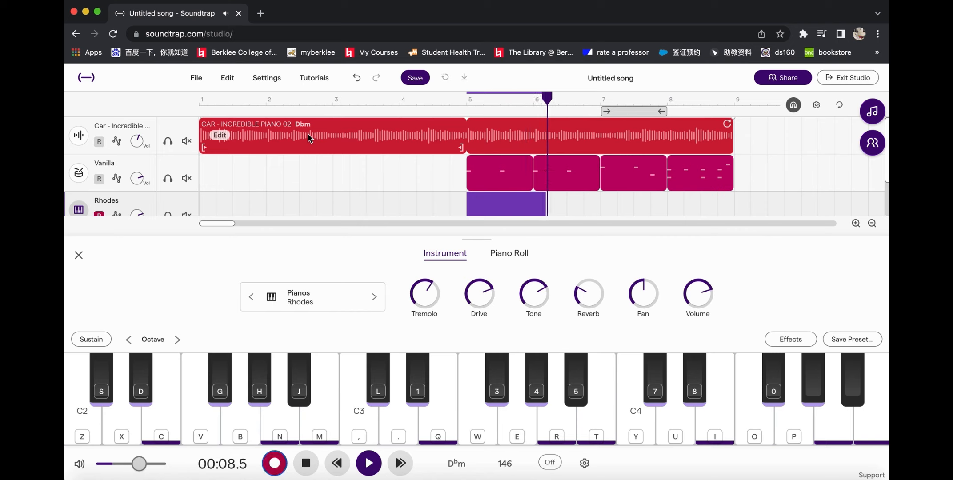
{"action": "key", "text": "4"}
{"action": "key", "text": "3"}
{"action": "key", "text": "4"}
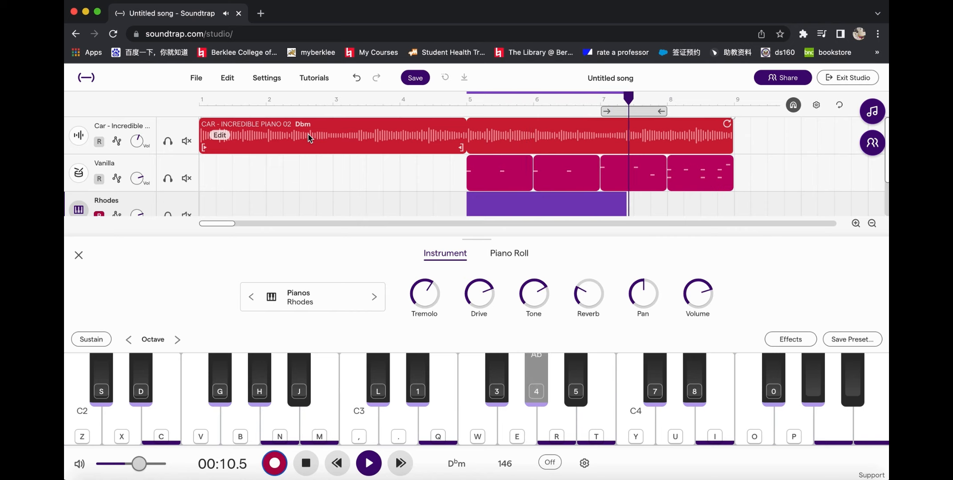
{"action": "key", "text": "3"}
{"action": "key", "text": "3"}
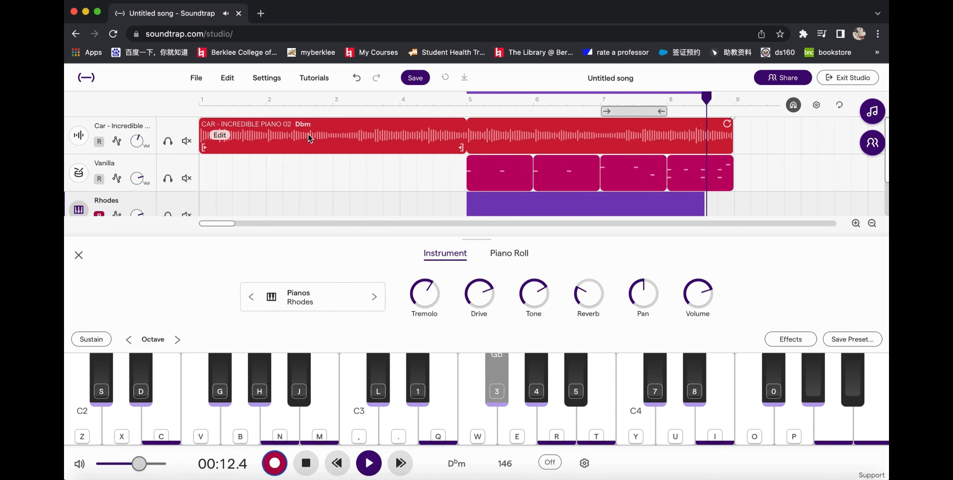
{"action": "key", "text": "q"}
{"action": "key", "text": "q"}
{"action": "key", "text": "r"}
{"action": "key", "text": "4"}
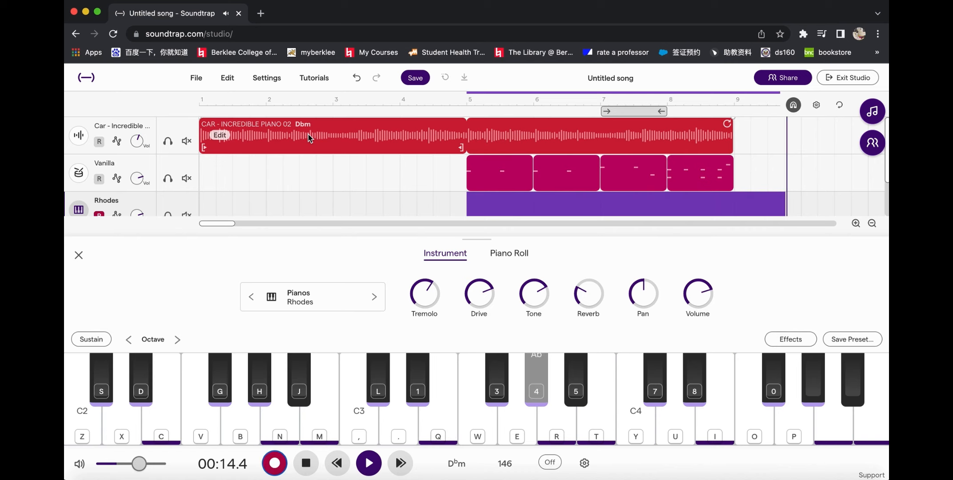
{"action": "key", "text": "1"}
{"action": "key", "text": "space"}
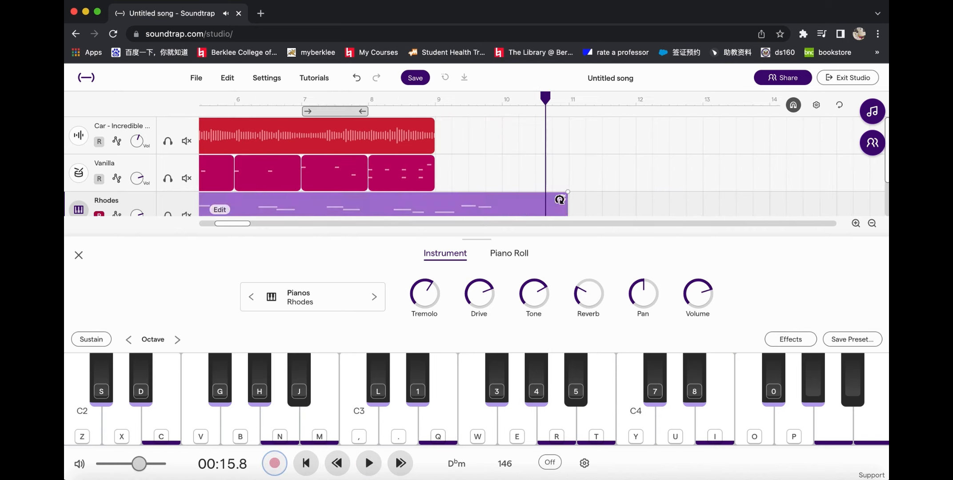
Step: Trim the end of the recorded Rhodes region to bar 9, in line with the piano loop and drum tracks
{"action": "left_click_drag", "start_coordinate": [478, 240], "coordinate": [480, 307]}
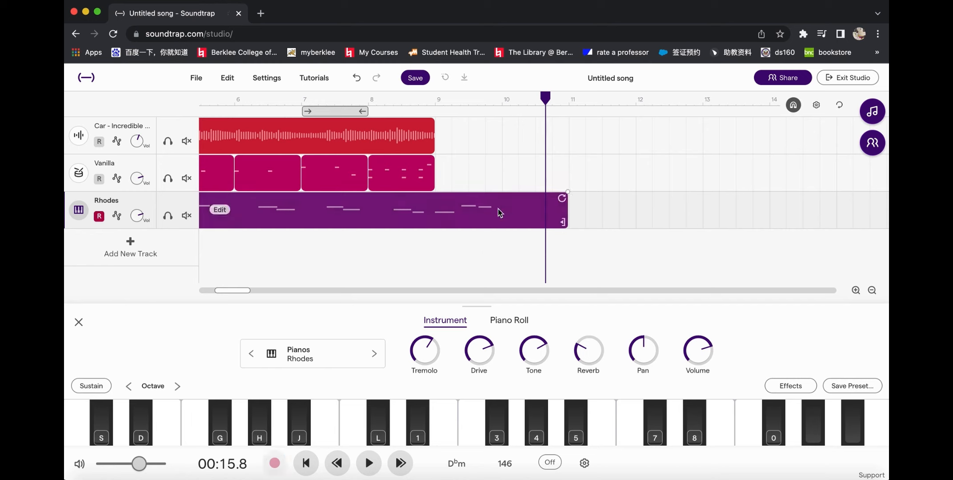
{"action": "left_click_drag", "start_coordinate": [563, 221], "coordinate": [434, 222]}
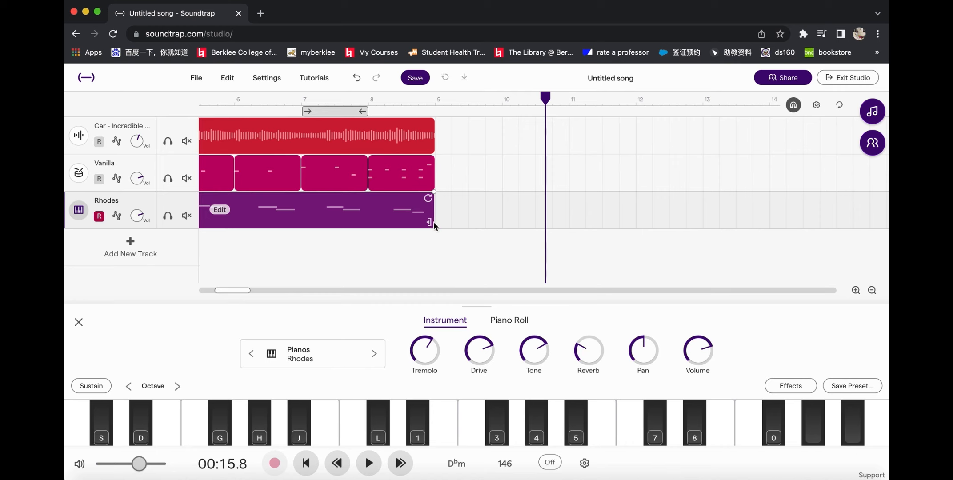
Step: Examine the editing options of the recorded Rhodes region, including the pitch change values and quantize
{"action": "scroll", "coordinate": [434, 225], "scroll_direction": "left", "scroll_amount": 3}
{"action": "scroll", "coordinate": [434, 225], "scroll_direction": "left", "scroll_amount": 2}
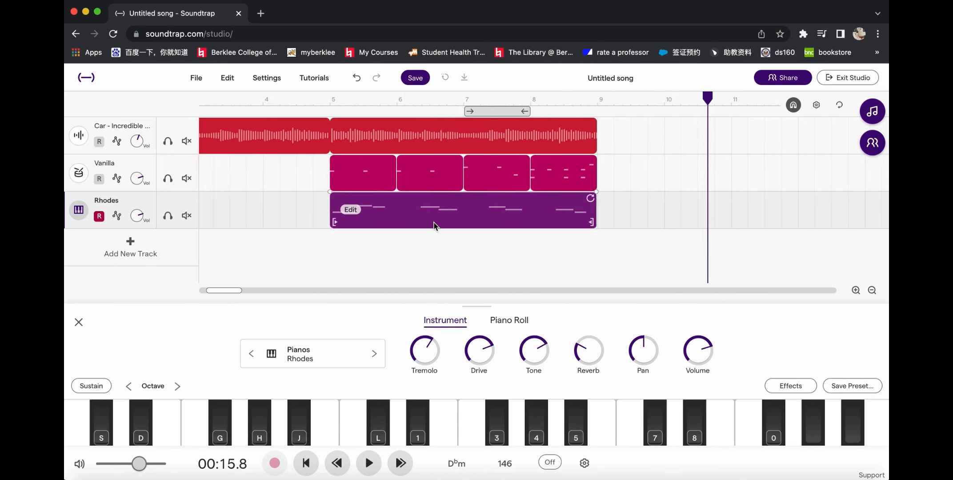
{"action": "left_click", "coordinate": [355, 211]}
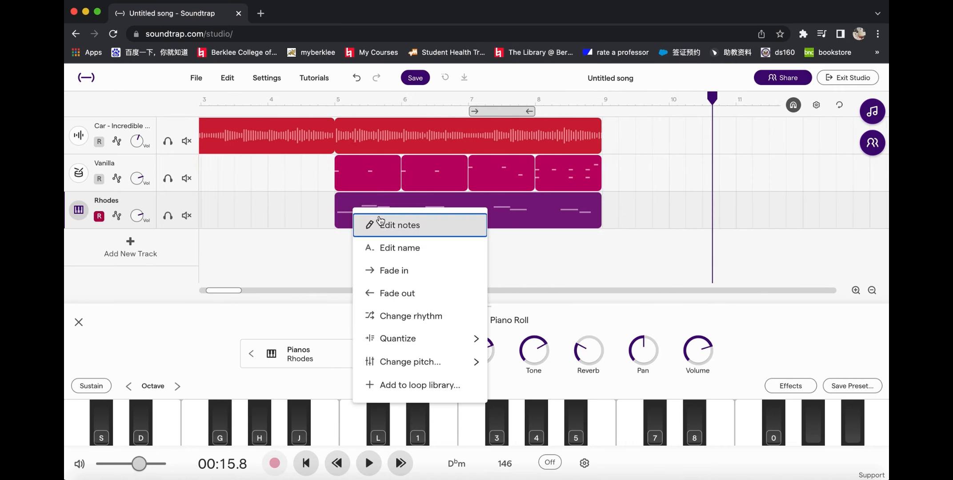
{"action": "mouse_move", "coordinate": [455, 362]}
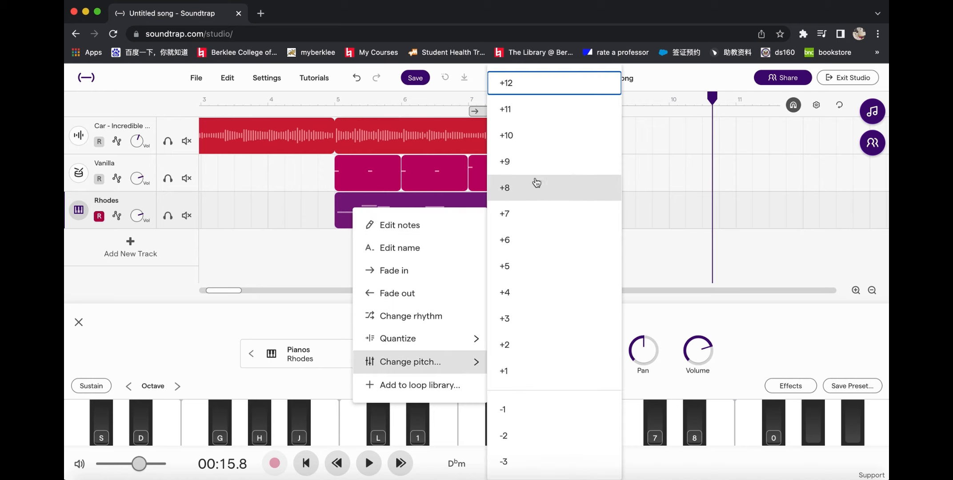
{"action": "scroll", "coordinate": [542, 376], "scroll_direction": "down", "scroll_amount": 2}
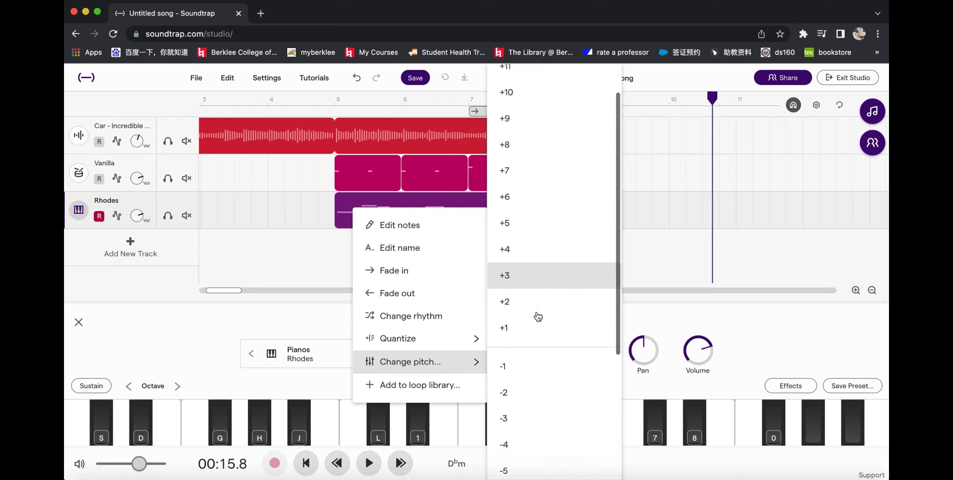
{"action": "mouse_move", "coordinate": [444, 340]}
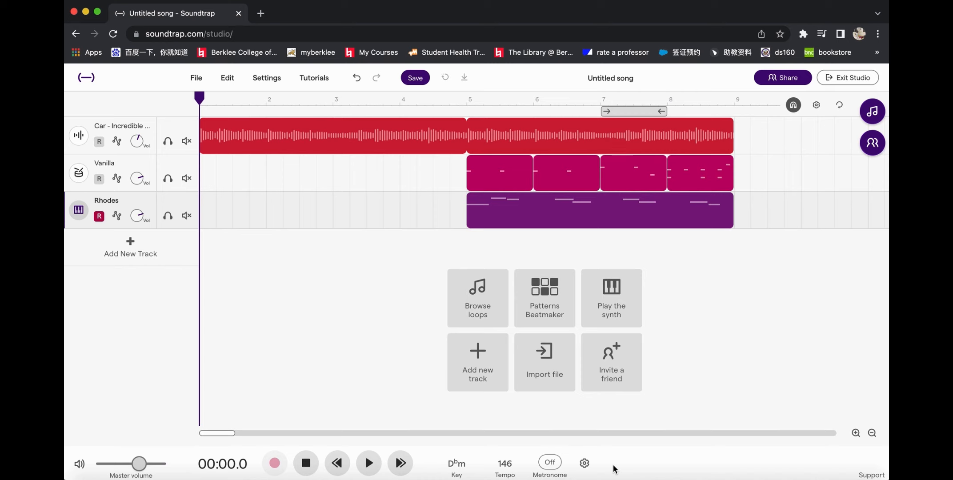
Step: Play the song from bar 1 at a higher system volume, and save the project
{"action": "key", "text": "space"}
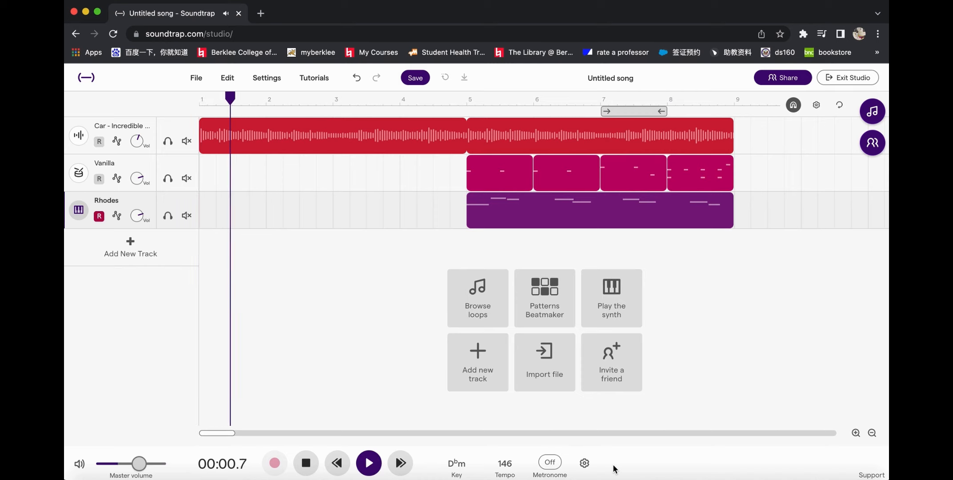
{"action": "key", "text": "XF86AudioRaiseVolume"}
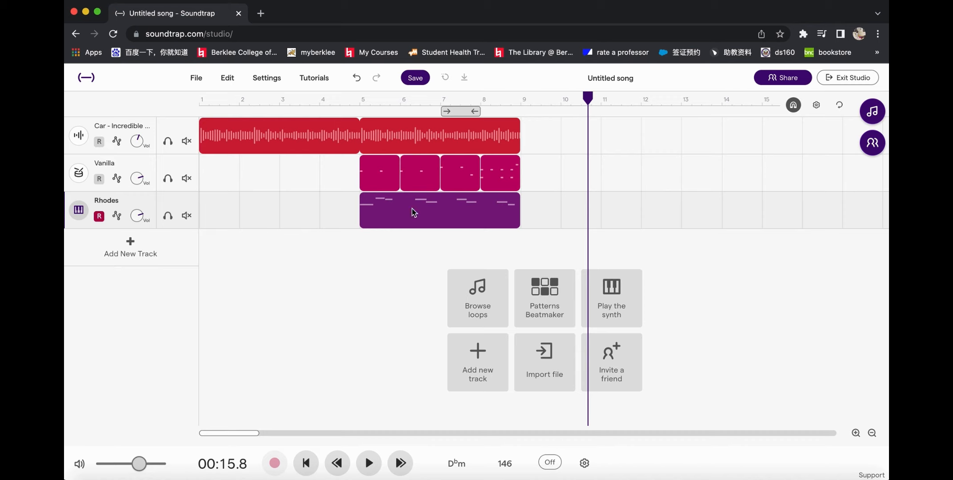
{"action": "left_click", "coordinate": [413, 80]}
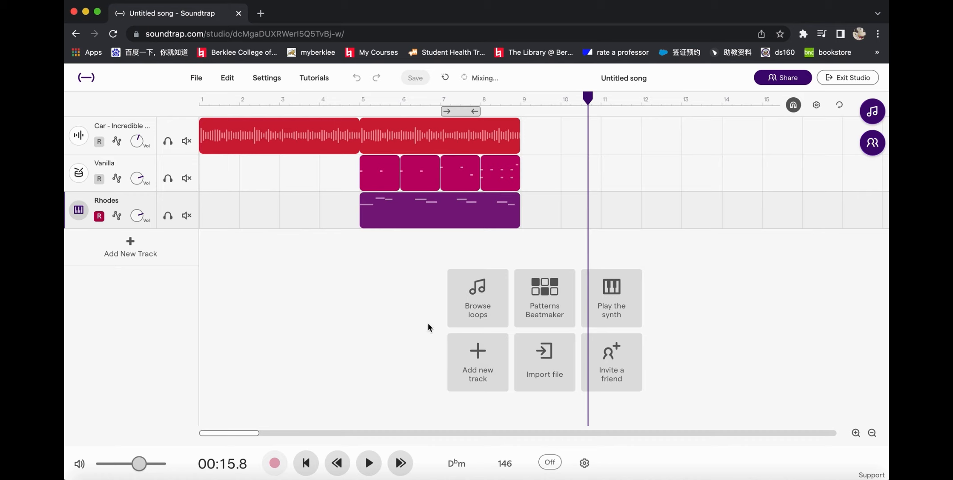
Step: Import the audio file "2-16 When I Have Sung My Songs.mp3" from the Downloads folder as a new track
{"action": "left_click", "coordinate": [535, 348]}
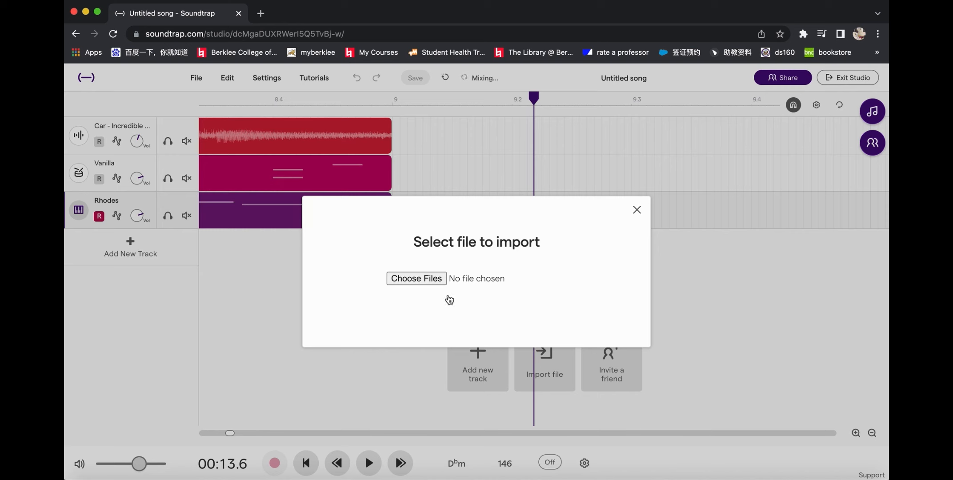
{"action": "left_click", "coordinate": [429, 279]}
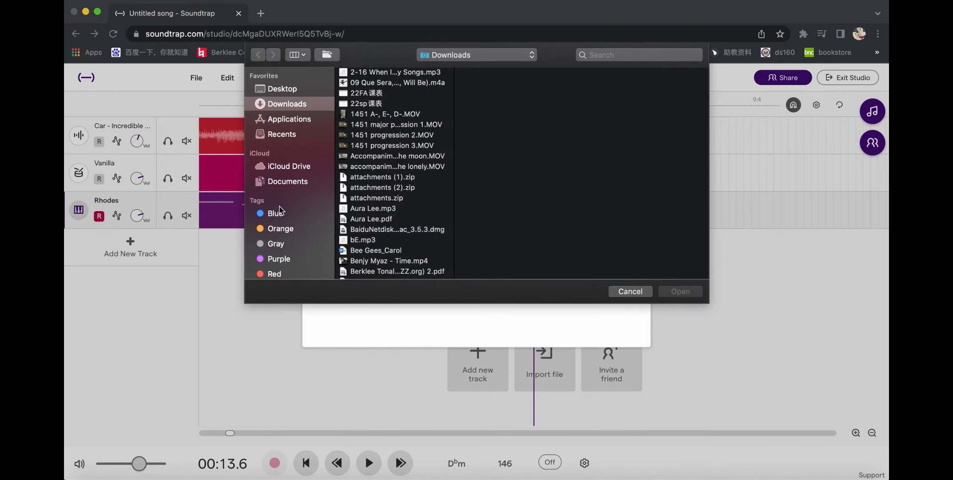
{"action": "left_click", "coordinate": [394, 74]}
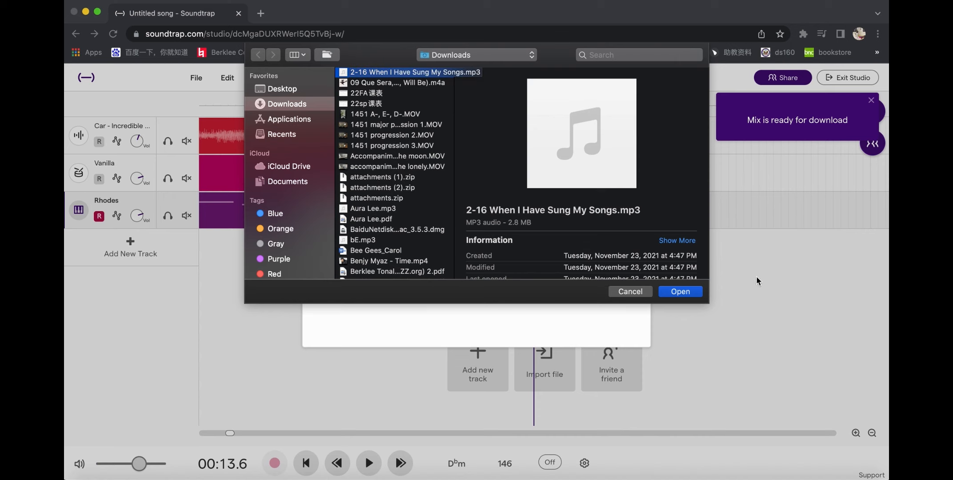
{"action": "left_click", "coordinate": [680, 291]}
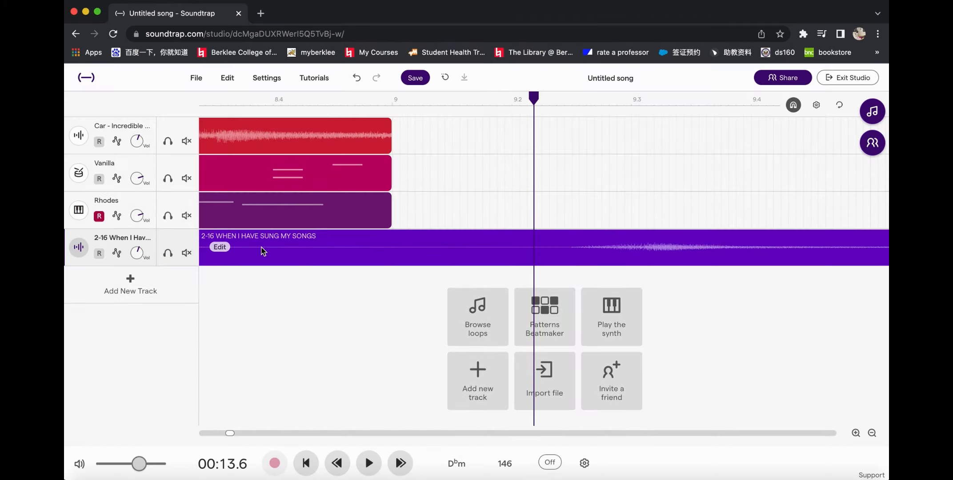
Step: Delete the imported "2-16 When I Have Sung My Songs" track
{"action": "scroll", "coordinate": [264, 251], "scroll_direction": "down", "scroll_amount": 10}
{"action": "scroll", "coordinate": [264, 252], "scroll_direction": "down", "scroll_amount": 2}
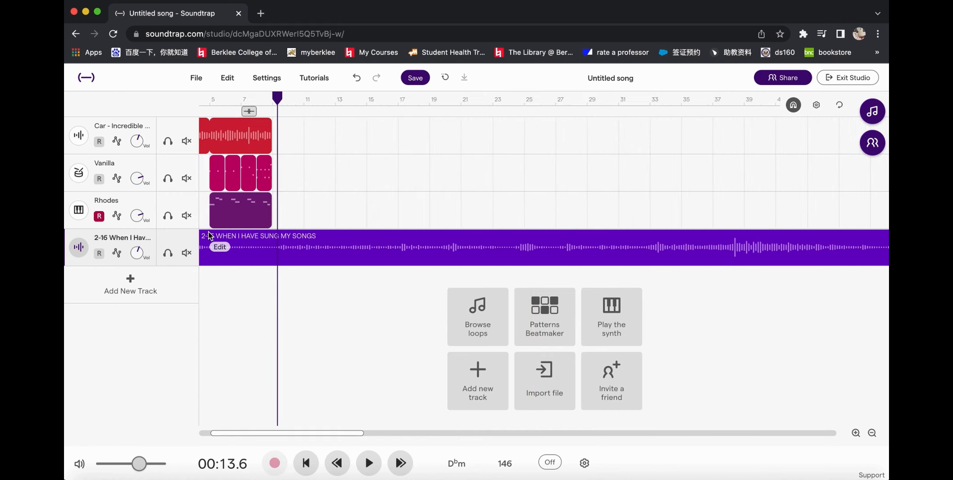
{"action": "right_click", "coordinate": [192, 237]}
{"action": "left_click", "coordinate": [242, 299]}
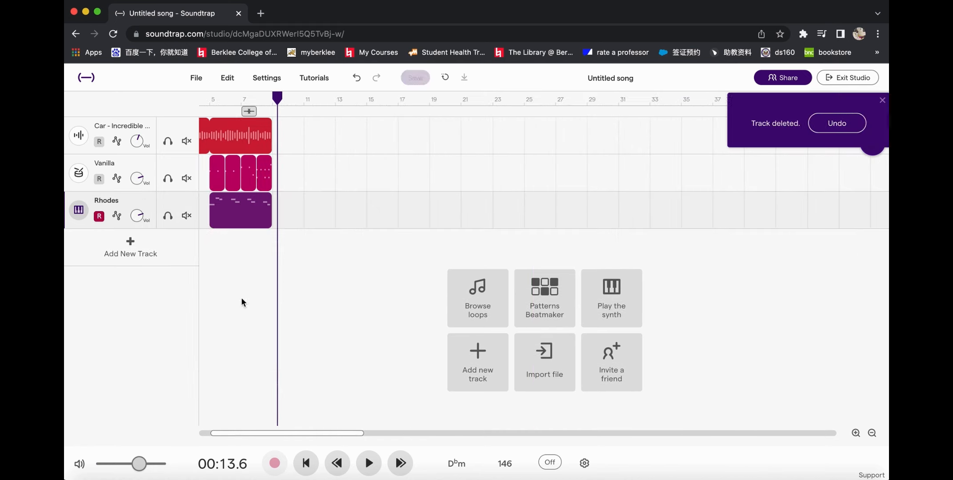
Step: Examine the dialog for inviting people to the project, and close it without sending an invitation
{"action": "left_click", "coordinate": [617, 362]}
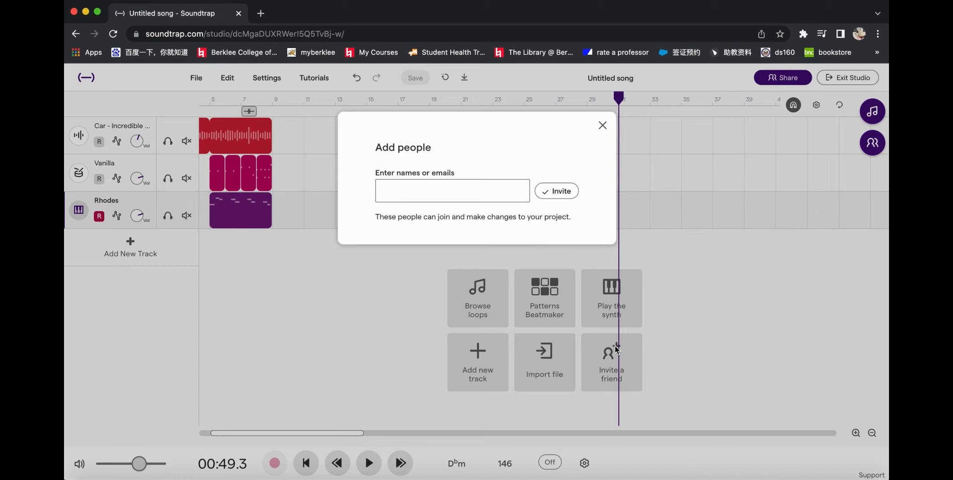
{"action": "left_click", "coordinate": [436, 191]}
{"action": "left_click", "coordinate": [603, 126]}
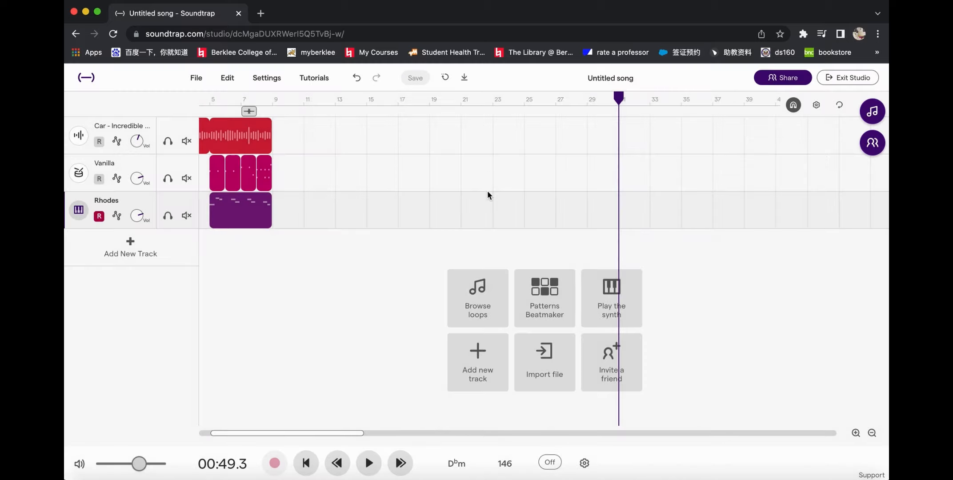
{"action": "scroll", "coordinate": [327, 281], "scroll_direction": "left", "scroll_amount": 3}
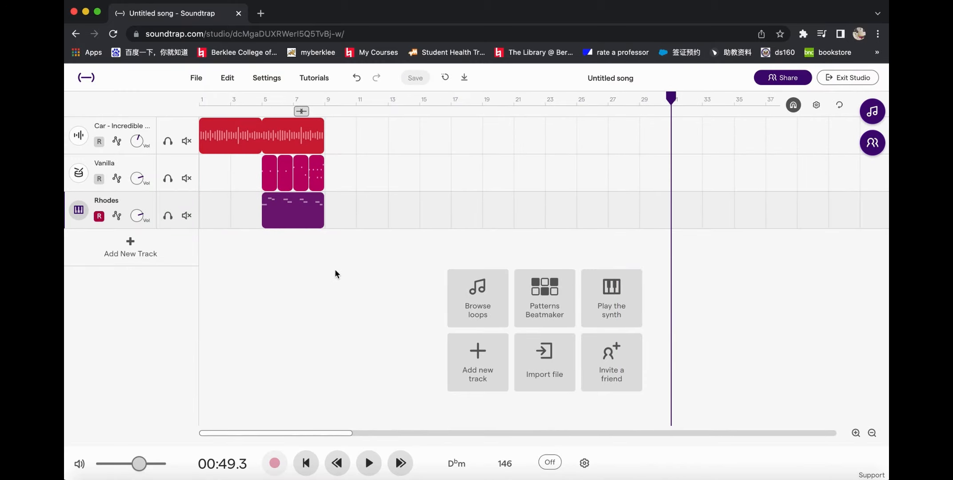
{"action": "scroll", "coordinate": [346, 266], "scroll_direction": "up", "scroll_amount": 5}
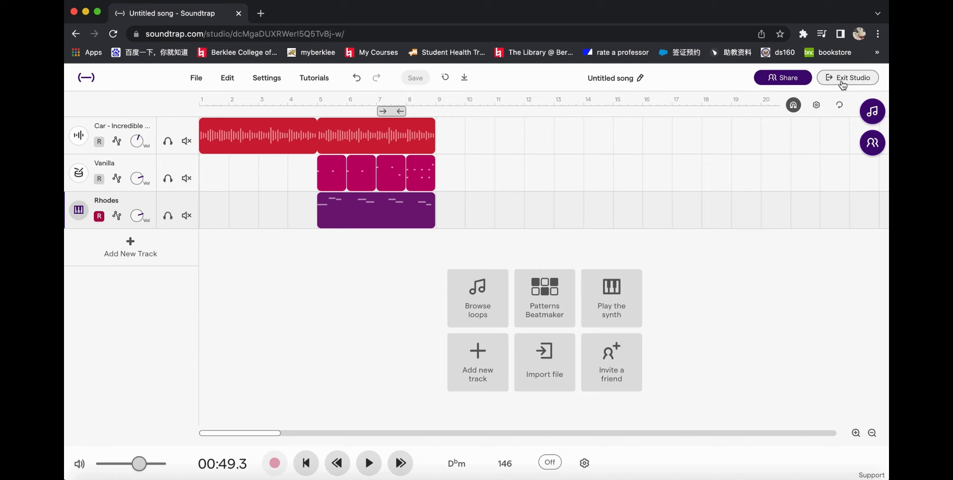
Step: Rename the untitled song as "Spring Vibe" and save the project
{"action": "left_click", "coordinate": [640, 79]}
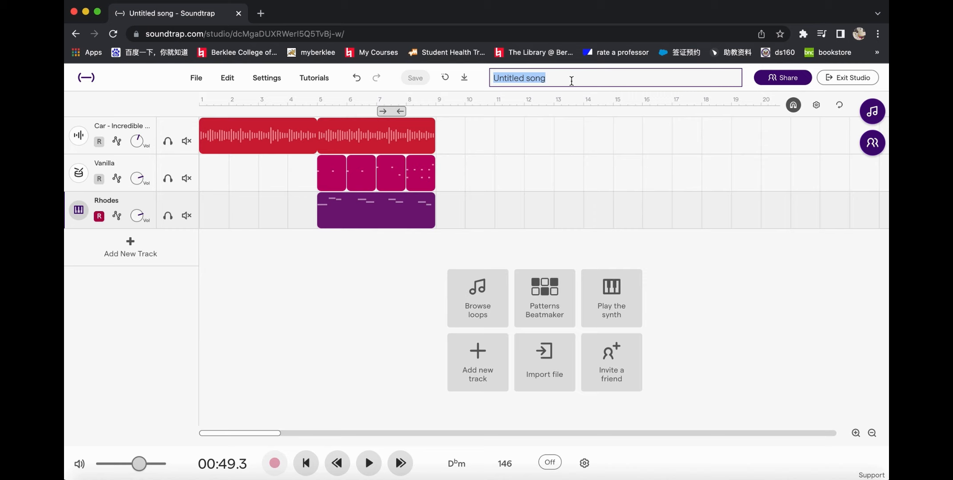
{"action": "type", "text": "Spring"}
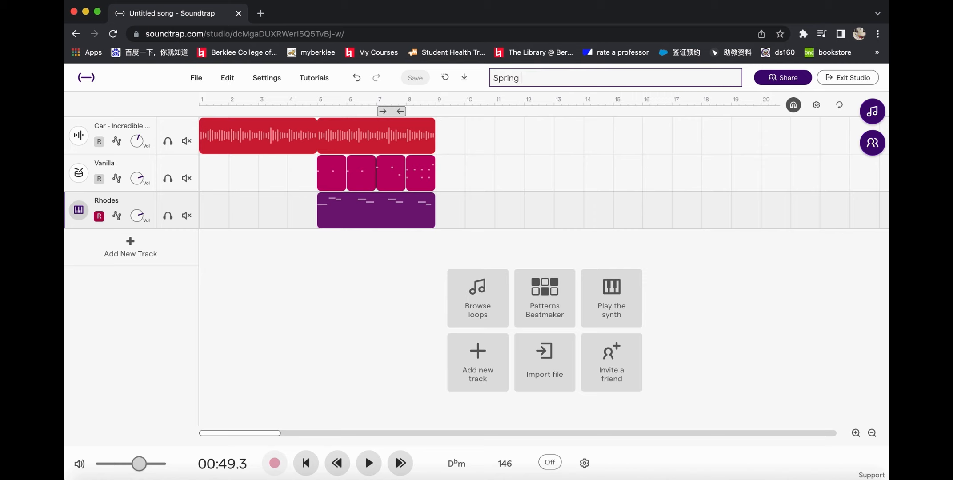
{"action": "type", "text": " Vibe"}
{"action": "left_click", "coordinate": [712, 148]}
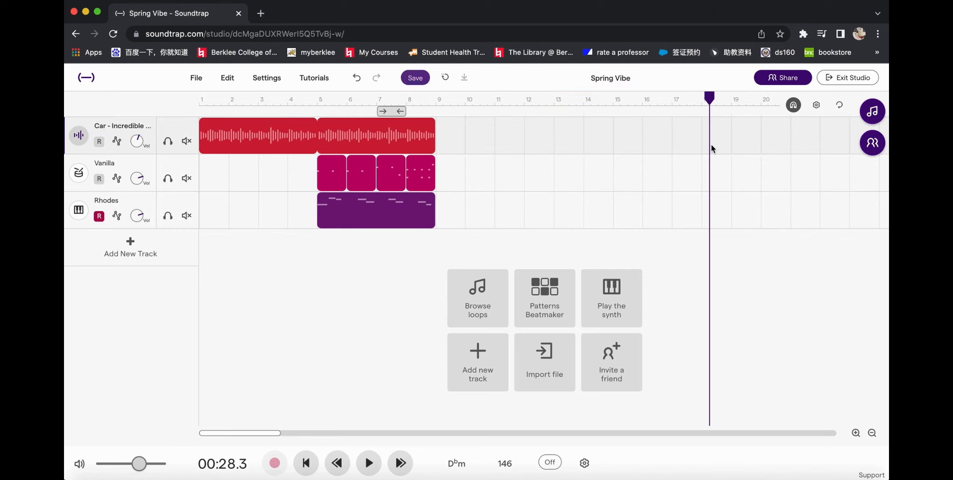
{"action": "left_click", "coordinate": [406, 80]}
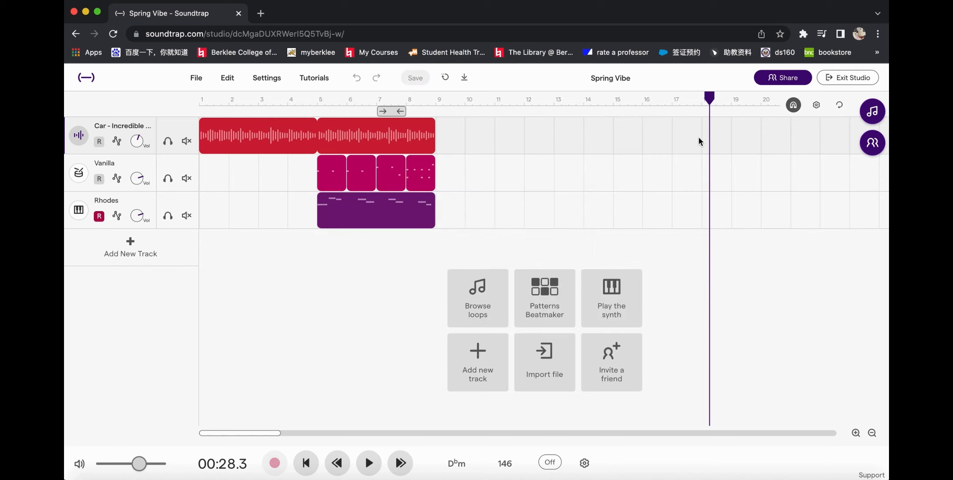
Step: Exit the studio to the projects list and briefly preview the "Spring Vibe" song there
{"action": "left_click", "coordinate": [834, 82]}
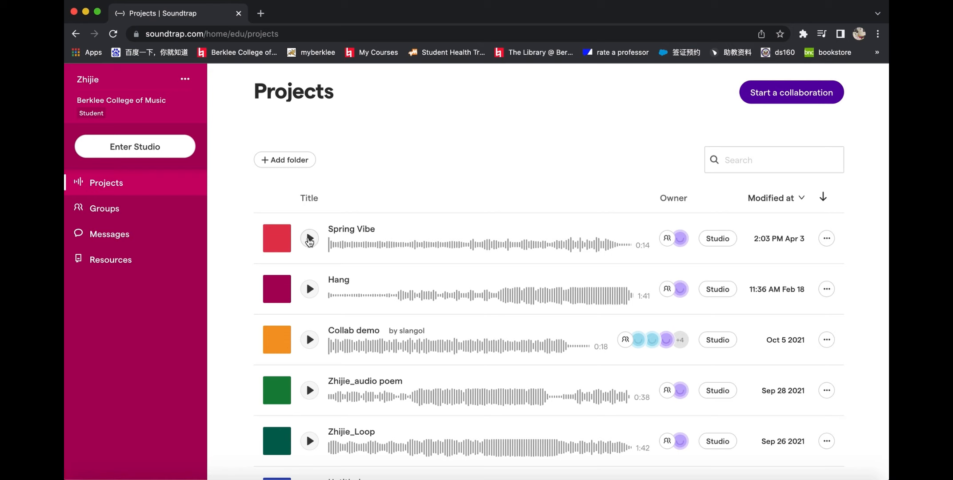
{"action": "left_click", "coordinate": [310, 239]}
{"action": "left_click", "coordinate": [310, 239]}
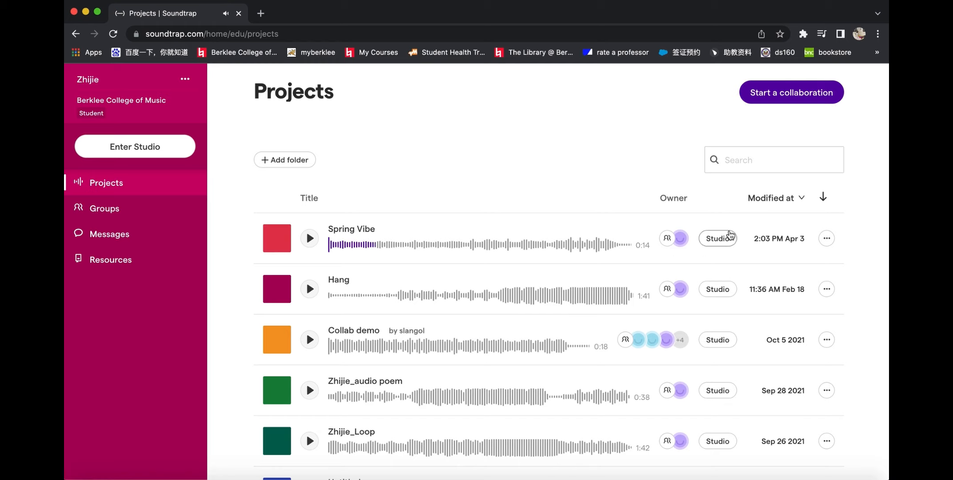
Step: Reopen the "Spring Vibe" project in the studio from the projects list
{"action": "left_click", "coordinate": [717, 238]}
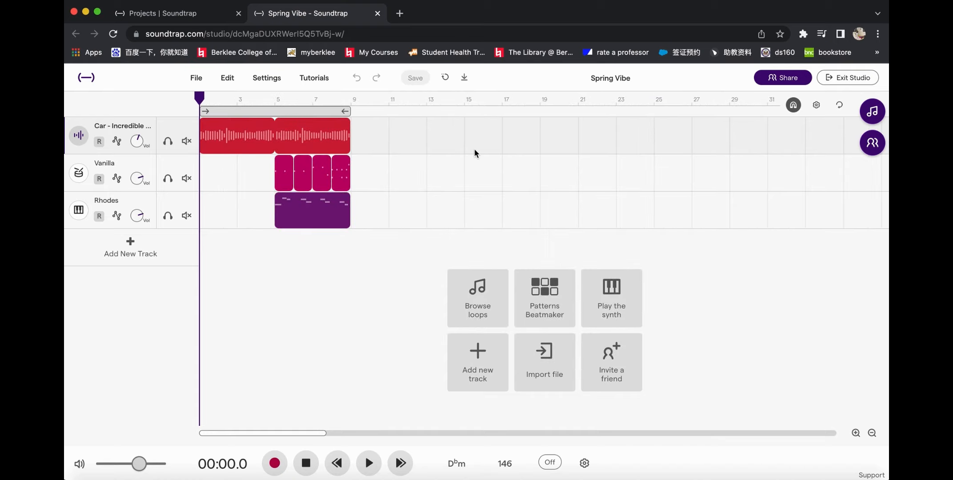
{"action": "scroll", "coordinate": [475, 149], "scroll_direction": "up", "scroll_amount": 5}
{"action": "scroll", "coordinate": [474, 149], "scroll_direction": "down", "scroll_amount": 5}
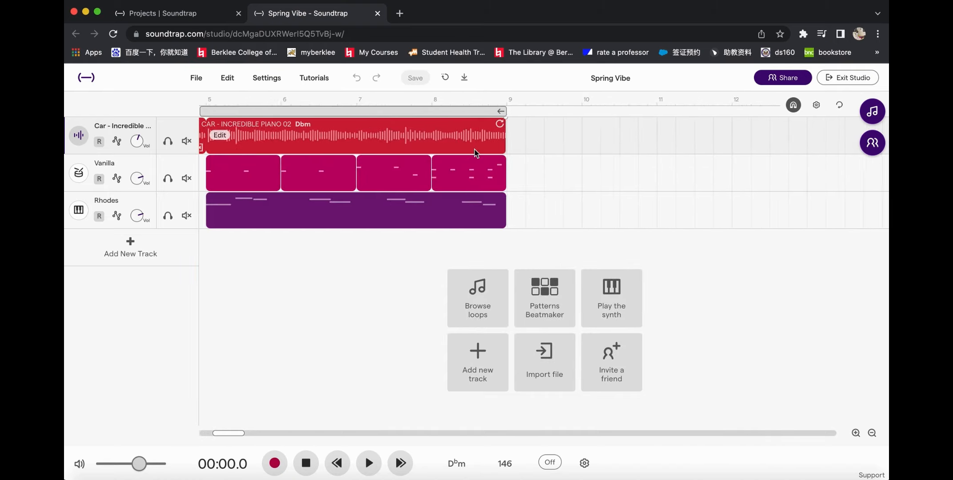